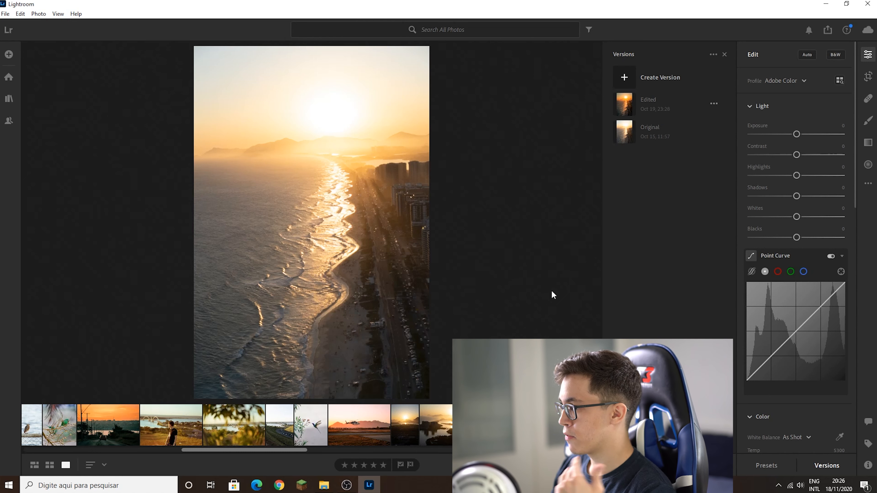
Step: Select the photo's Original version and inspect the shoreline and the sun area up close
{"action": "left_click", "coordinate": [345, 248]}
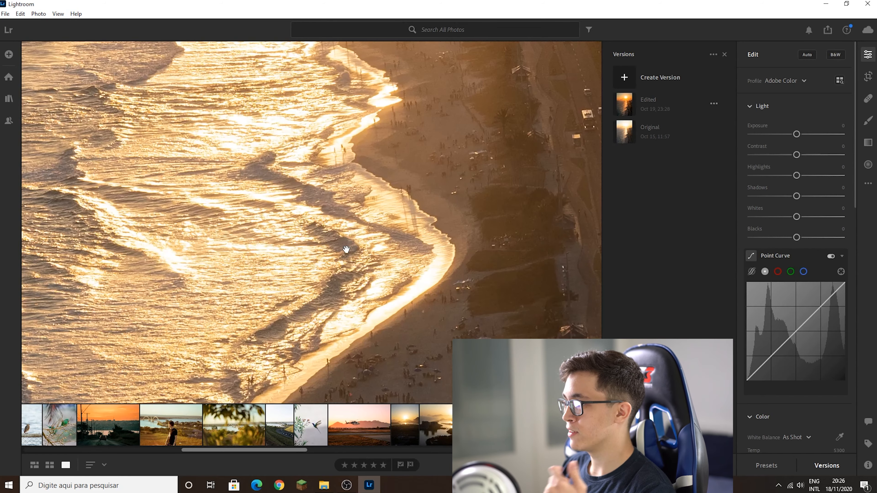
{"action": "left_click", "coordinate": [346, 249]}
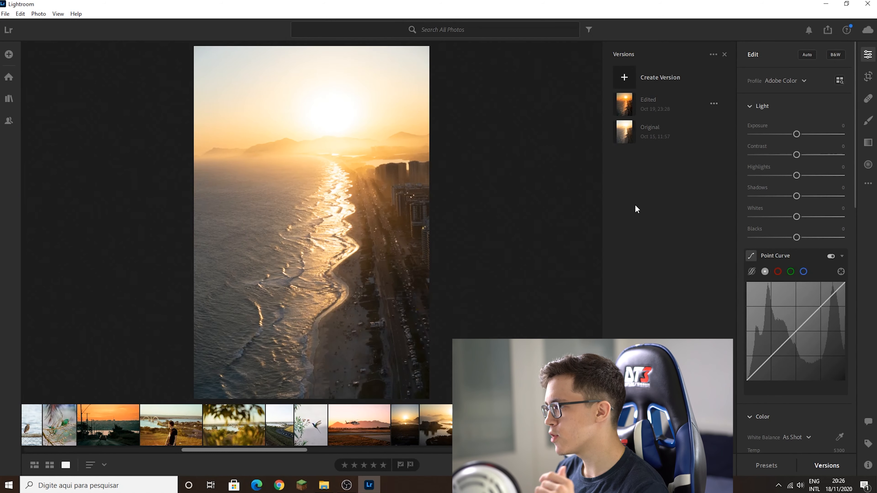
{"action": "left_click", "coordinate": [646, 136]}
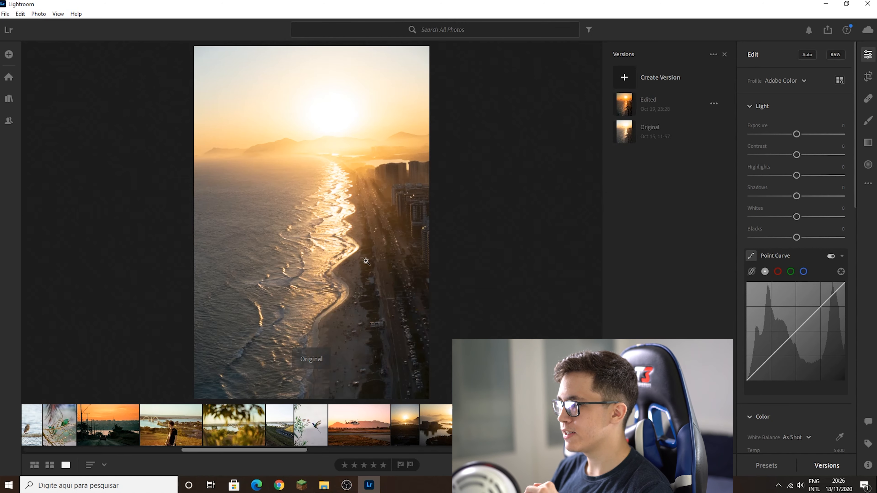
{"action": "left_click_drag", "start_coordinate": [346, 230], "coordinate": [344, 244]}
{"action": "left_click_drag", "start_coordinate": [355, 129], "coordinate": [329, 153]}
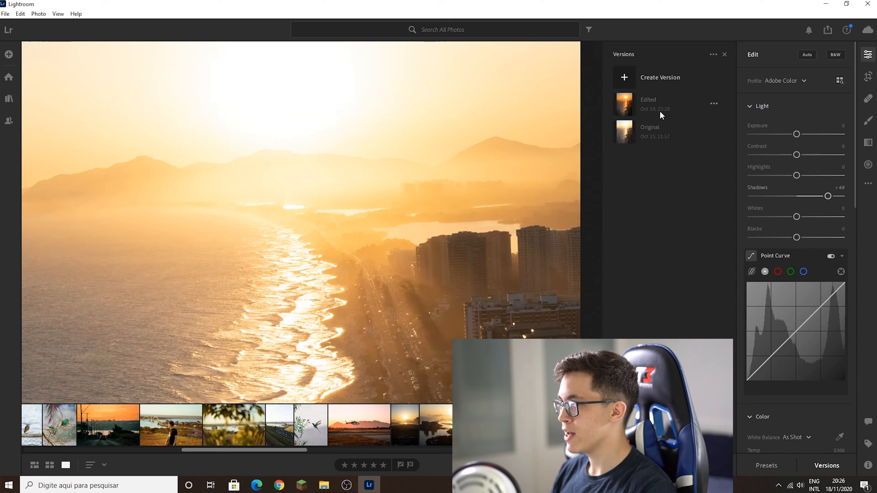
Step: Switch to the photo's Edited version and inspect the shoreline and the people on the beach up close
{"action": "left_click", "coordinate": [659, 108]}
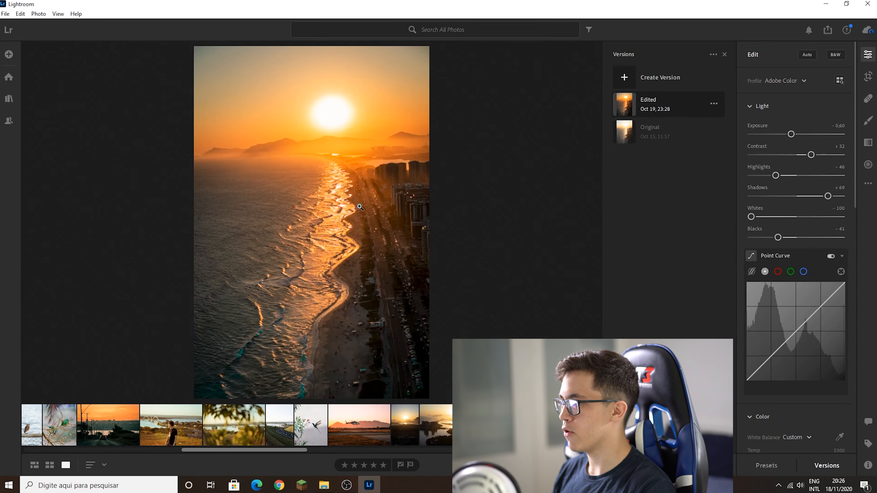
{"action": "left_click_drag", "start_coordinate": [363, 235], "coordinate": [359, 247]}
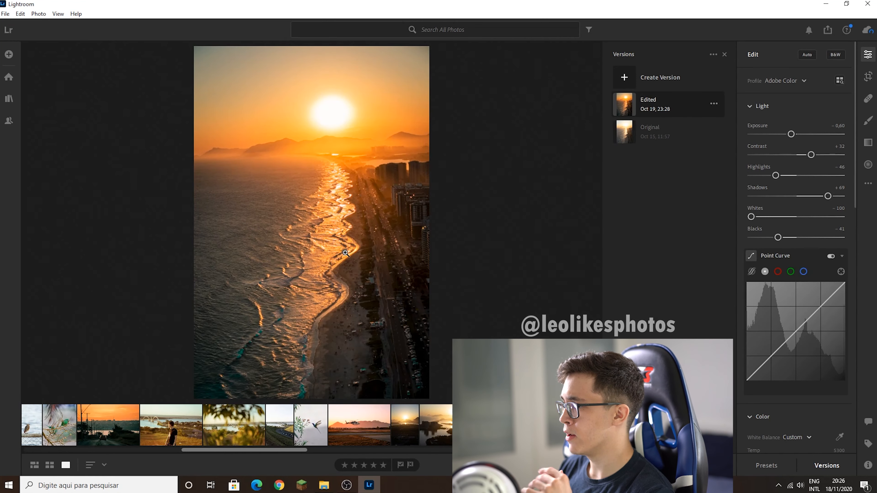
{"action": "left_click", "coordinate": [346, 228]}
{"action": "left_click", "coordinate": [346, 229]}
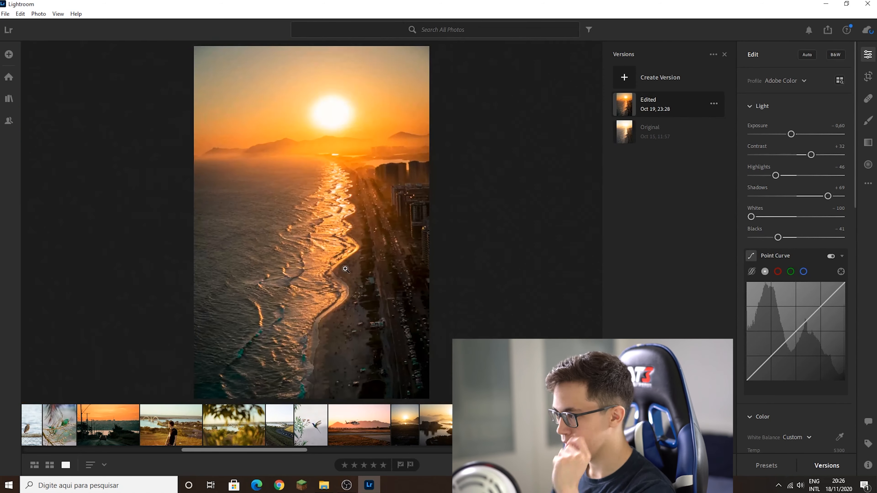
{"action": "left_click", "coordinate": [337, 328]}
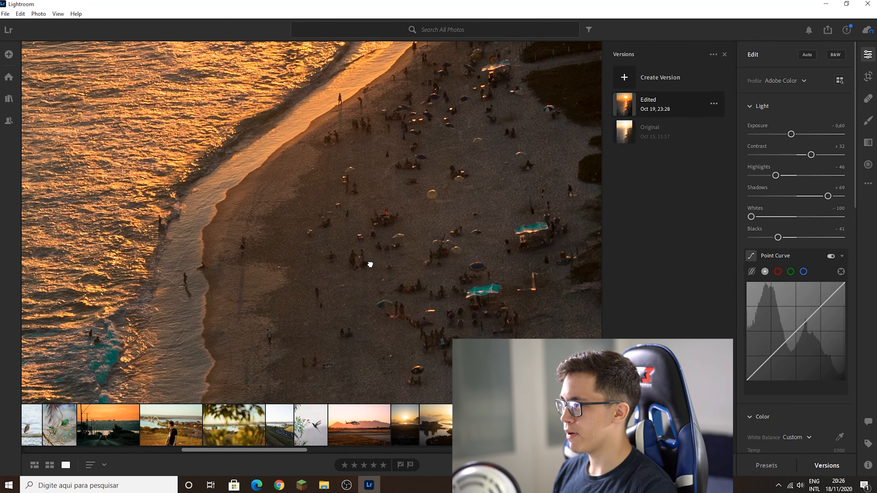
Step: Return the photo to its Original version and check the unedited image and its adjustment settings
{"action": "left_click", "coordinate": [656, 132]}
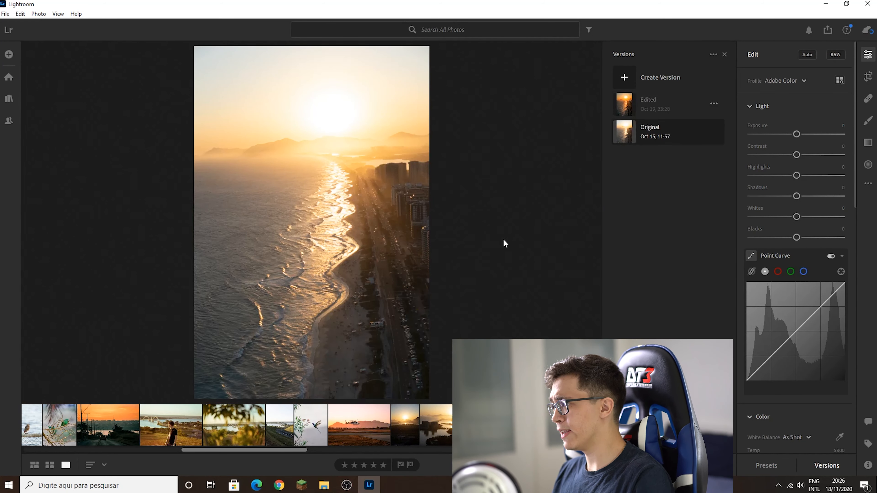
{"action": "left_click", "coordinate": [318, 191]}
{"action": "left_click", "coordinate": [339, 212]}
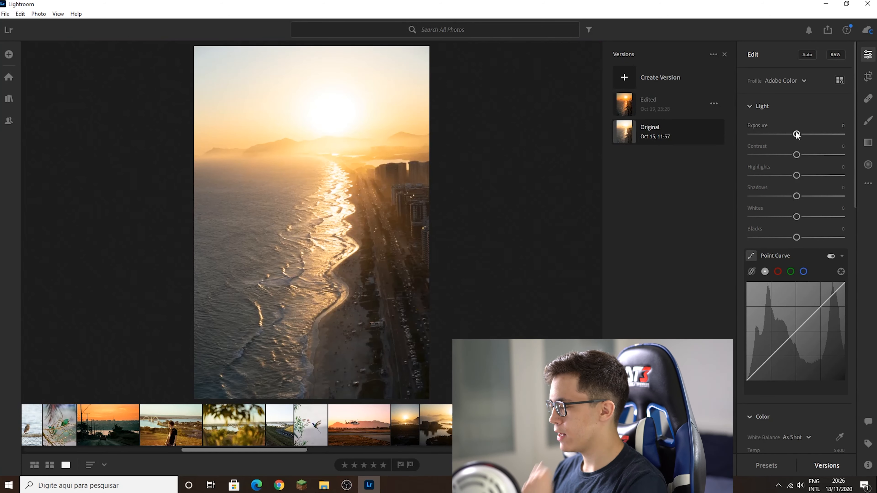
{"action": "scroll", "coordinate": [777, 138], "scroll_direction": "down", "scroll_amount": 5}
{"action": "scroll", "coordinate": [799, 239], "scroll_direction": "up", "scroll_amount": 5}
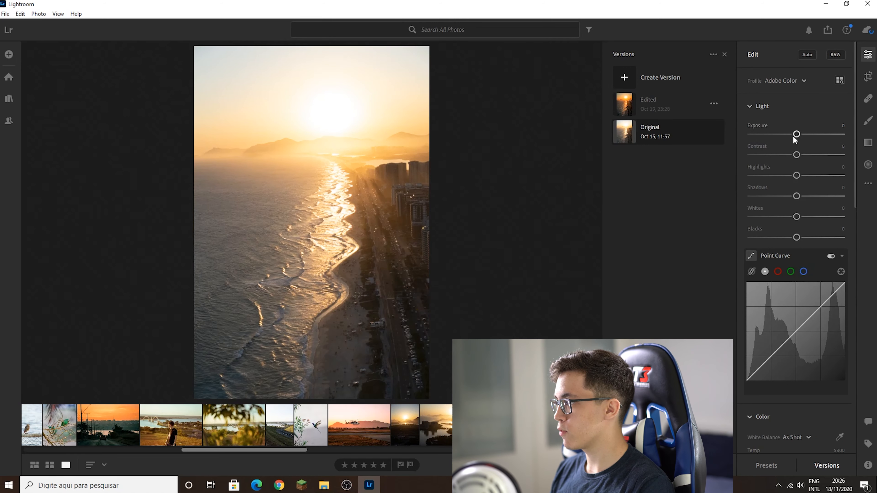
Step: Lower the photo's Exposure to −0.91 and check the darkened image up close
{"action": "mouse_move", "coordinate": [797, 136]}
{"action": "left_mouse_down"}
{"action": "mouse_move", "coordinate": [730, 140]}
{"action": "mouse_move", "coordinate": [838, 134]}
{"action": "mouse_move", "coordinate": [799, 142]}
{"action": "left_mouse_up"}
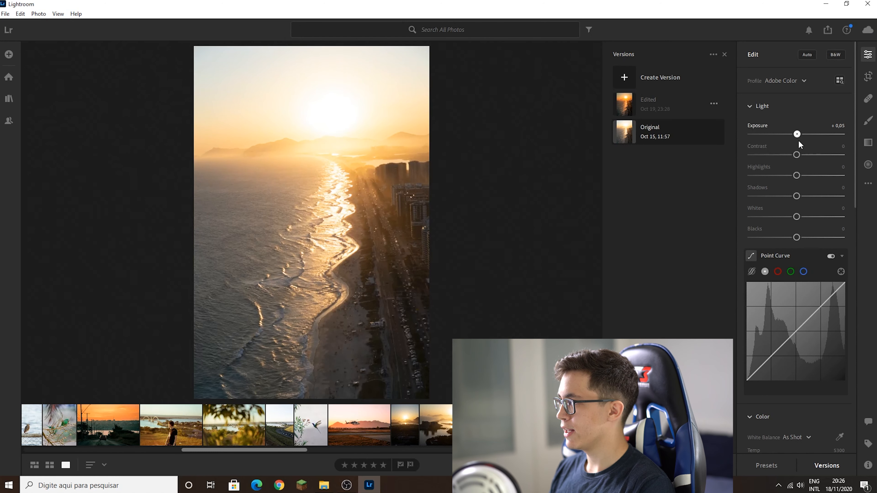
{"action": "double_click", "coordinate": [760, 125]}
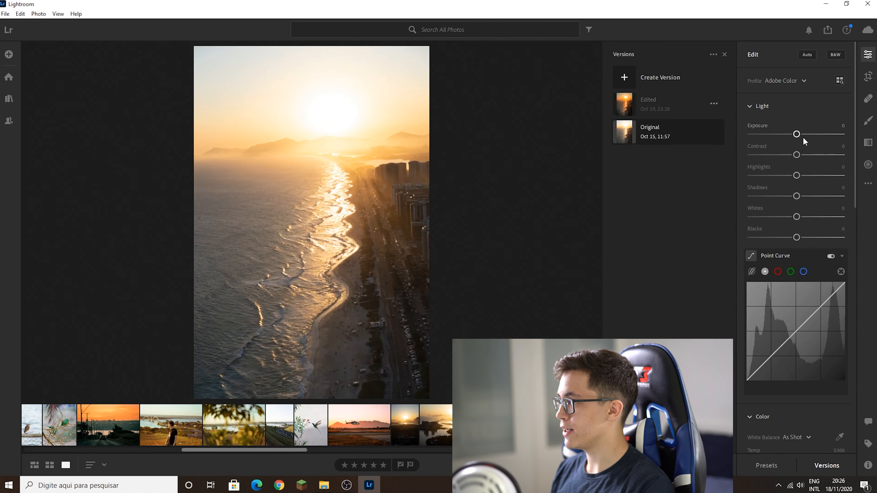
{"action": "left_click_drag", "start_coordinate": [795, 135], "coordinate": [790, 136]}
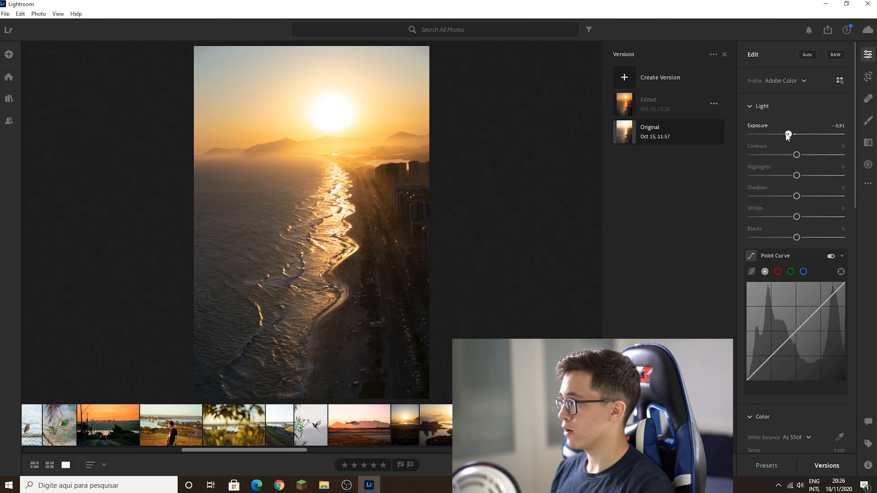
{"action": "left_click_drag", "start_coordinate": [787, 135], "coordinate": [786, 135]}
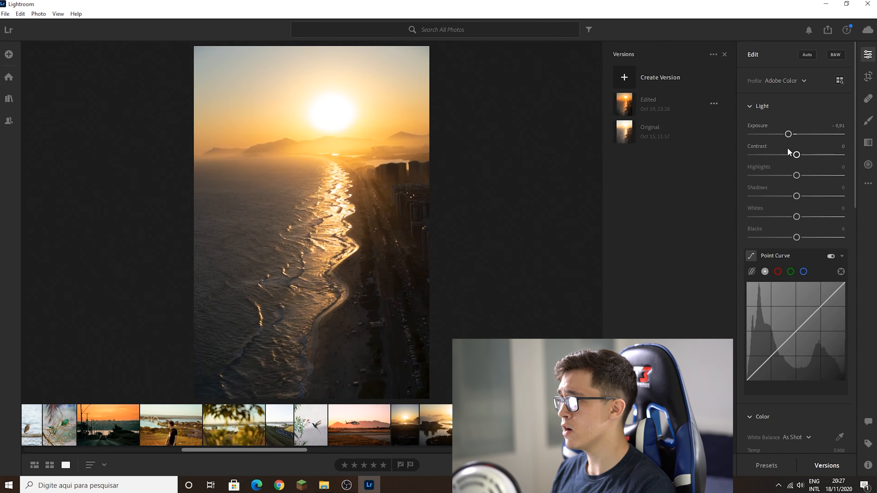
{"action": "left_click", "coordinate": [362, 172]}
{"action": "left_click", "coordinate": [362, 172]}
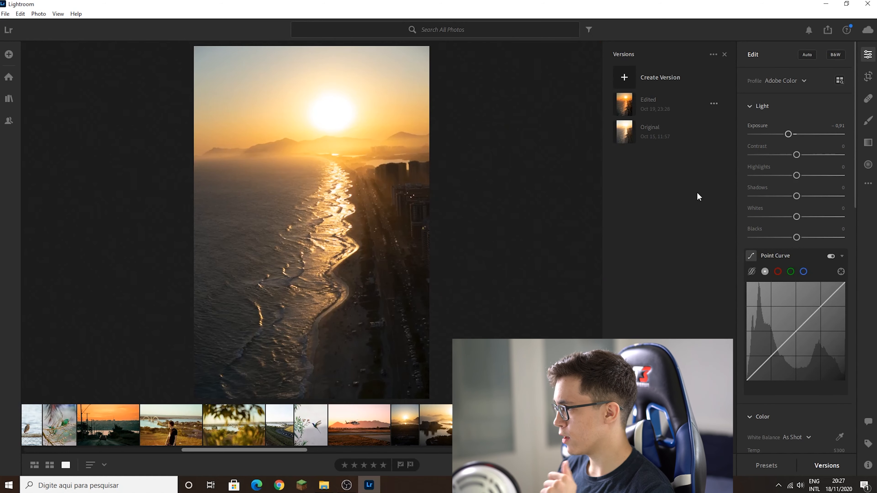
Step: Try the maximum Contrast of +100 on the photo
{"action": "left_click_drag", "start_coordinate": [796, 154], "coordinate": [872, 155]}
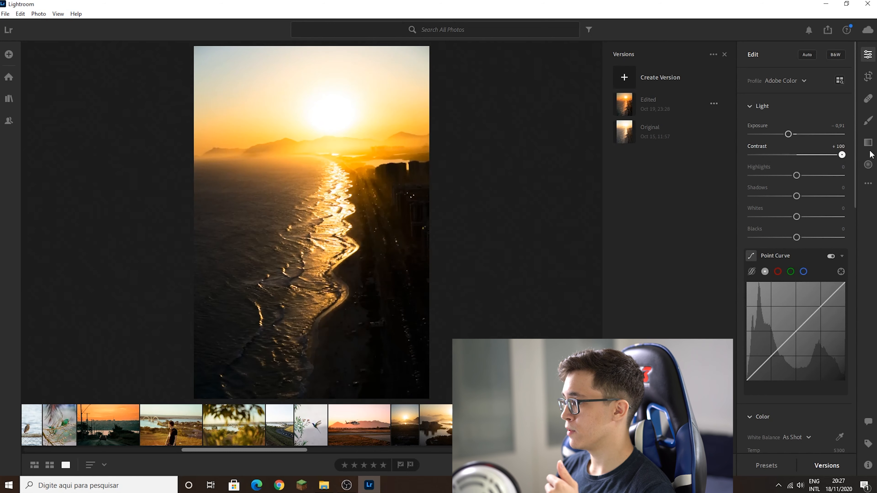
{"action": "left_click_drag", "start_coordinate": [829, 159], "coordinate": [864, 161]}
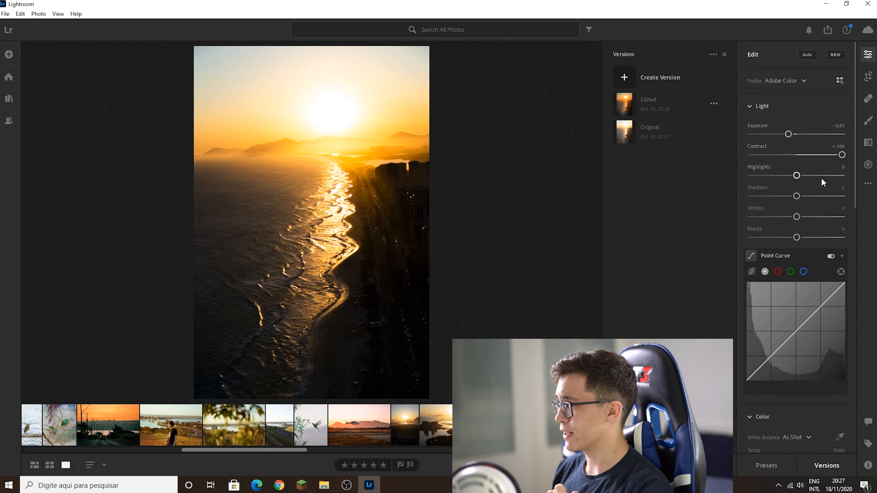
{"action": "scroll", "coordinate": [824, 183], "scroll_direction": "down", "scroll_amount": 5}
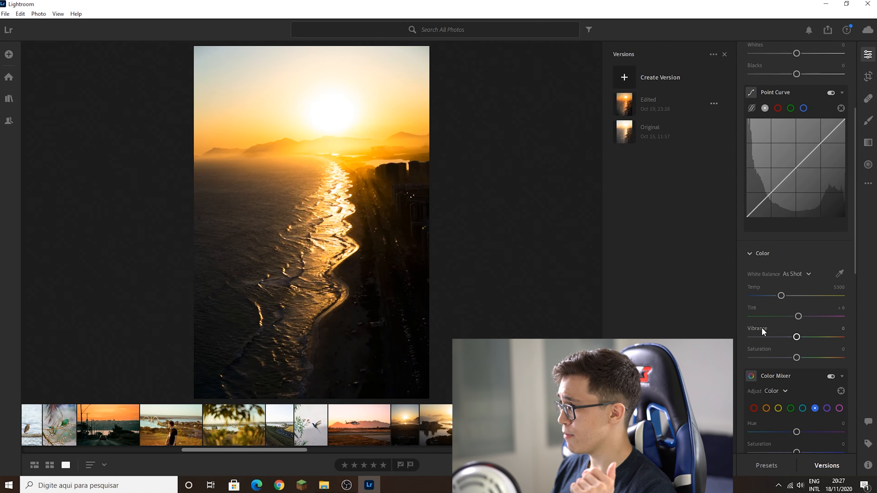
{"action": "scroll", "coordinate": [761, 328], "scroll_direction": "up", "scroll_amount": 5}
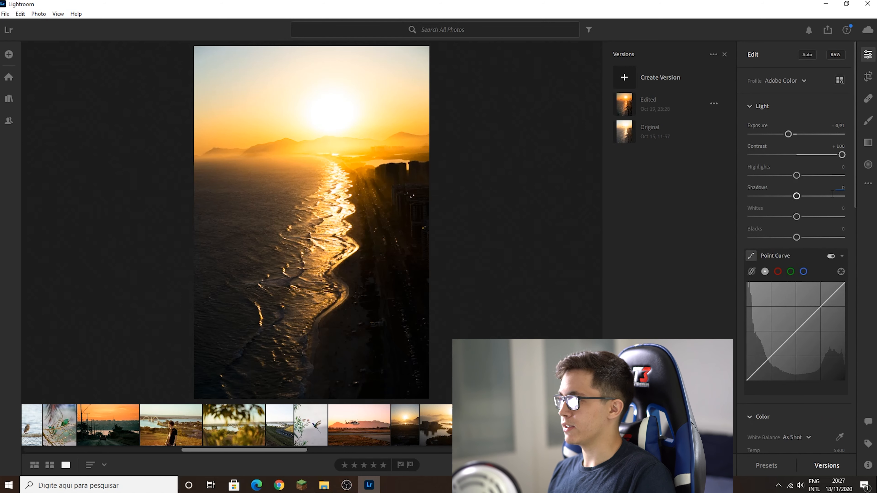
Step: Try the Contrast at −100 and then set it to +13
{"action": "left_click_drag", "start_coordinate": [841, 157], "coordinate": [680, 162]}
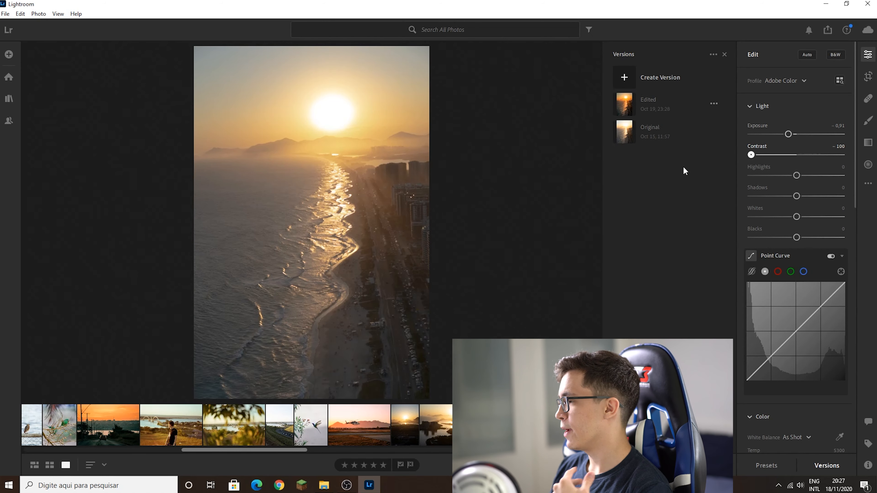
{"action": "left_click_drag", "start_coordinate": [751, 155], "coordinate": [798, 162]}
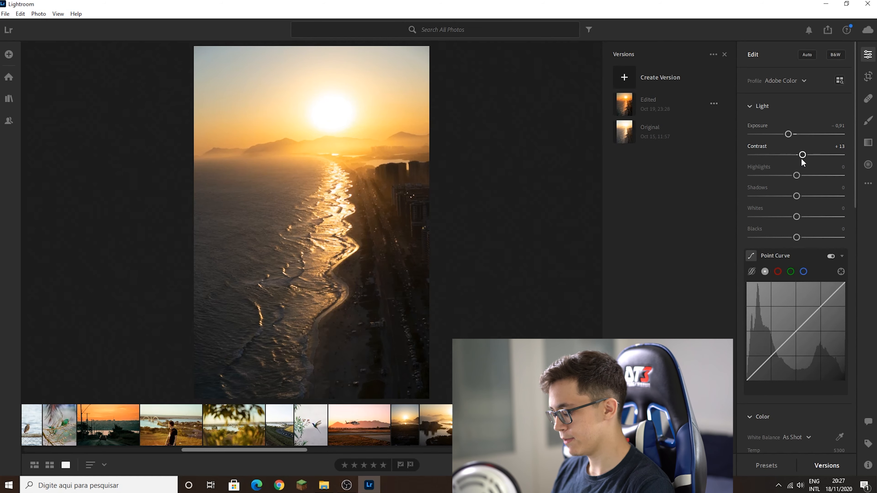
{"action": "double_click", "coordinate": [801, 158]}
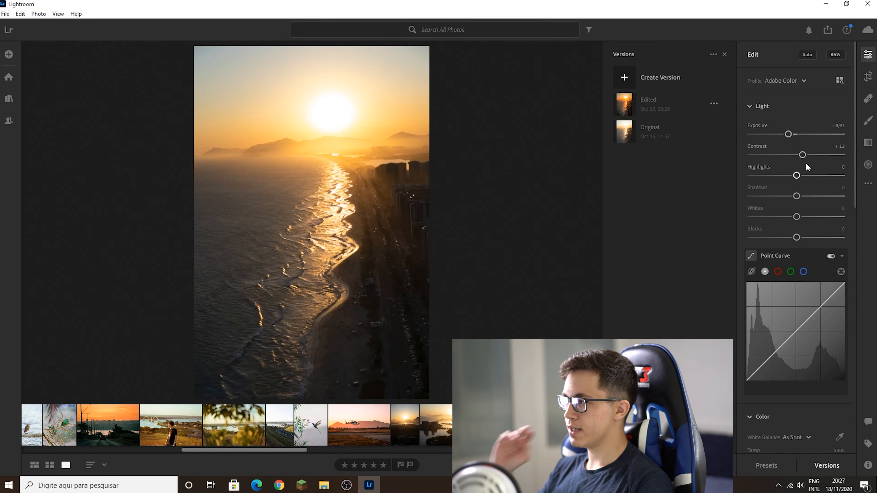
Step: Compare the adjusted photo with the original, both at full view and zoomed in on the waves
{"action": "key", "text": "backslash"}
{"action": "key", "text": "backslash"}
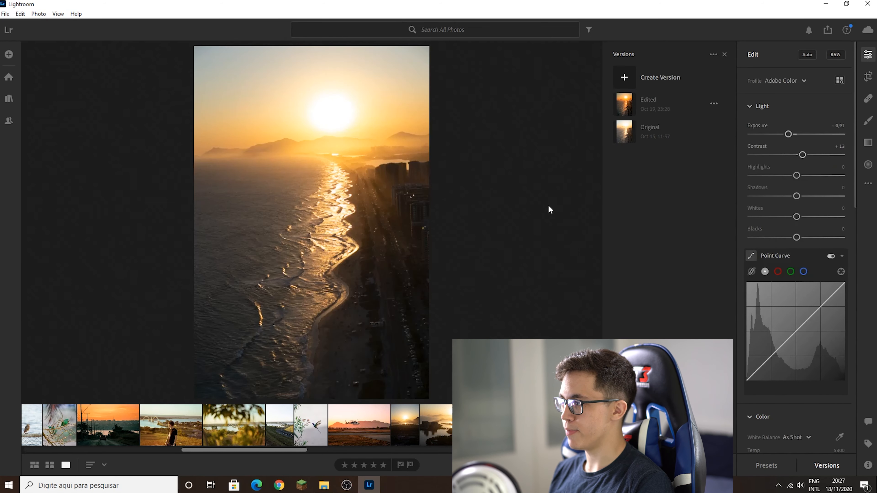
{"action": "key", "text": "backslash"}
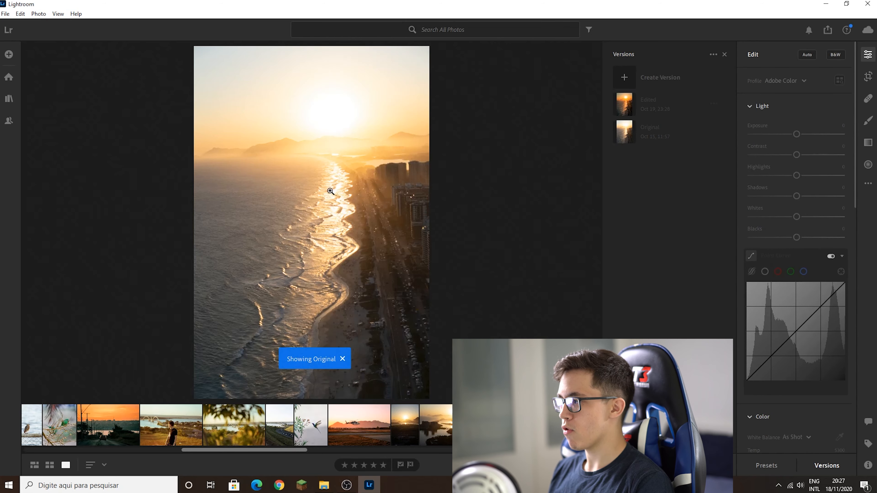
{"action": "key", "text": "backslash"}
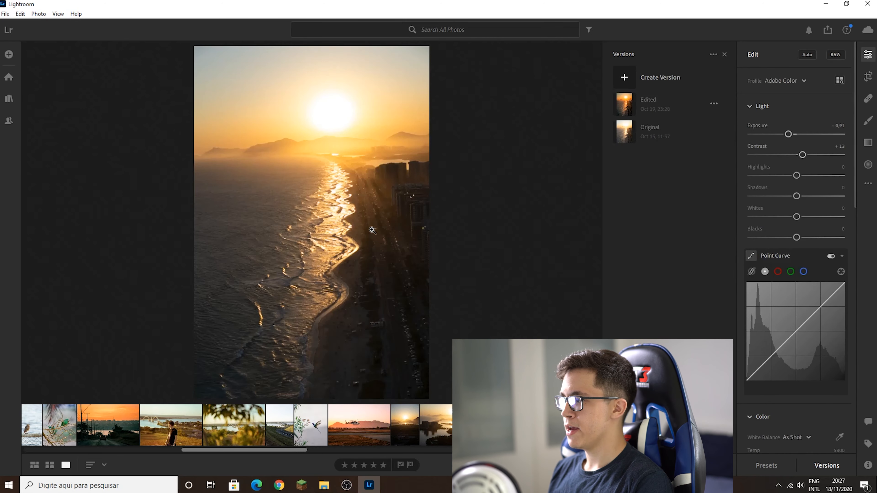
{"action": "left_click", "coordinate": [304, 242]}
{"action": "key", "text": "backslash"}
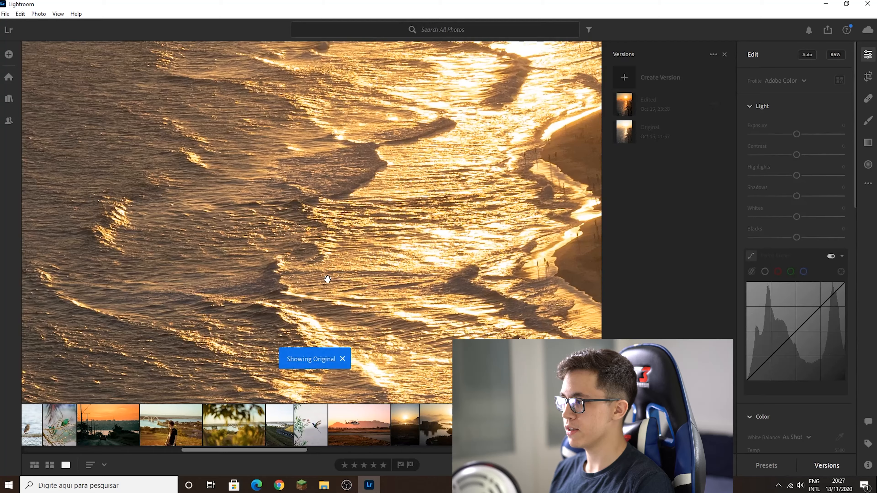
{"action": "key", "text": "backslash"}
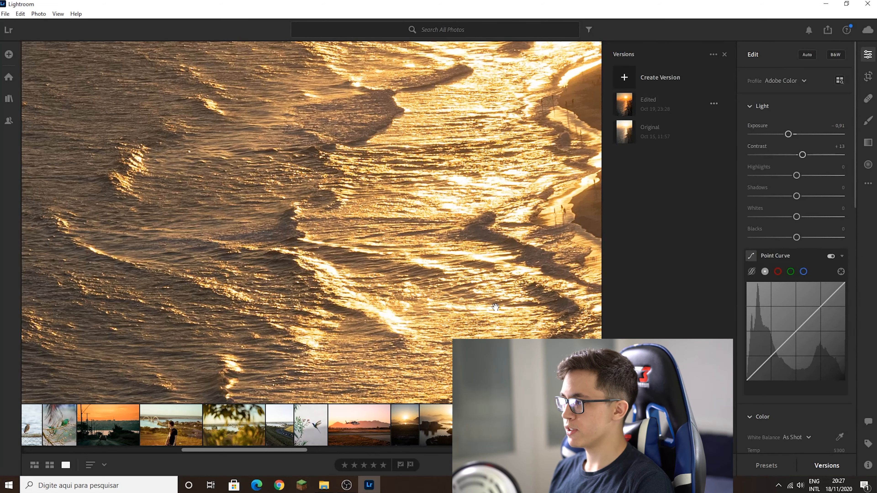
{"action": "left_click", "coordinate": [423, 239]}
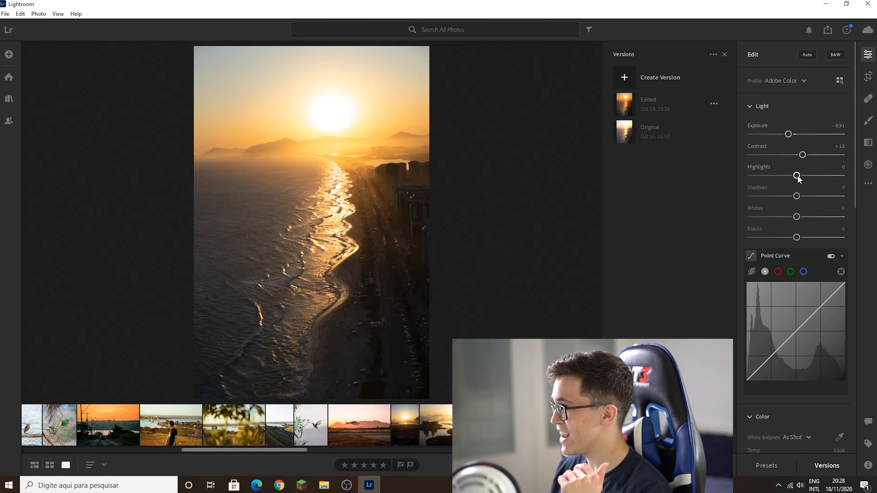
Step: Try the Highlights at both extremes, +100 and −100
{"action": "left_click_drag", "start_coordinate": [797, 177], "coordinate": [845, 173]}
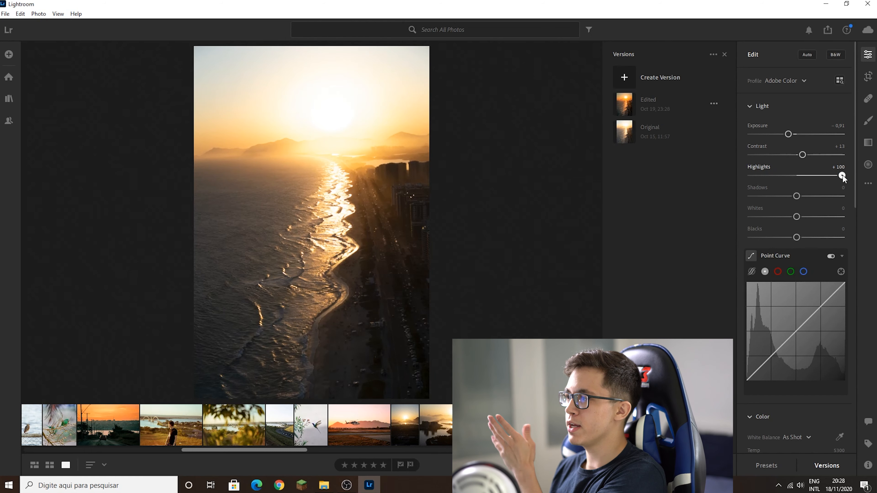
{"action": "left_click_drag", "start_coordinate": [842, 175], "coordinate": [735, 182]}
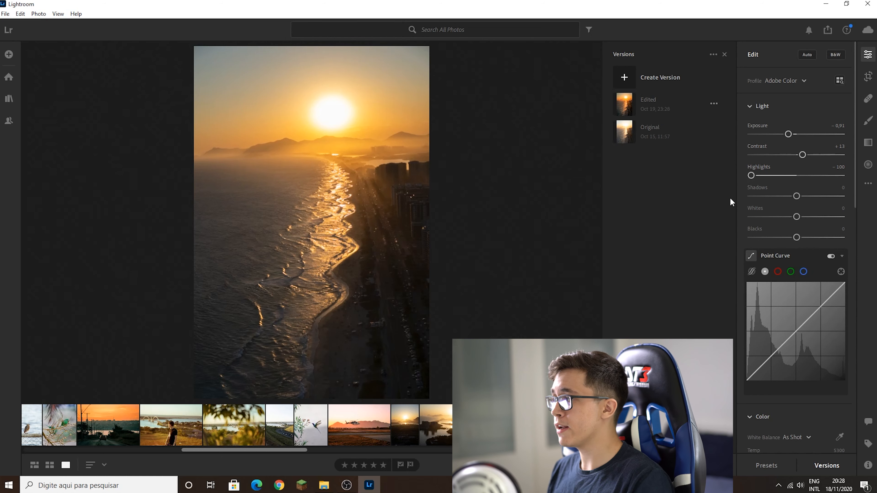
{"action": "left_click_drag", "start_coordinate": [750, 175], "coordinate": [733, 169]}
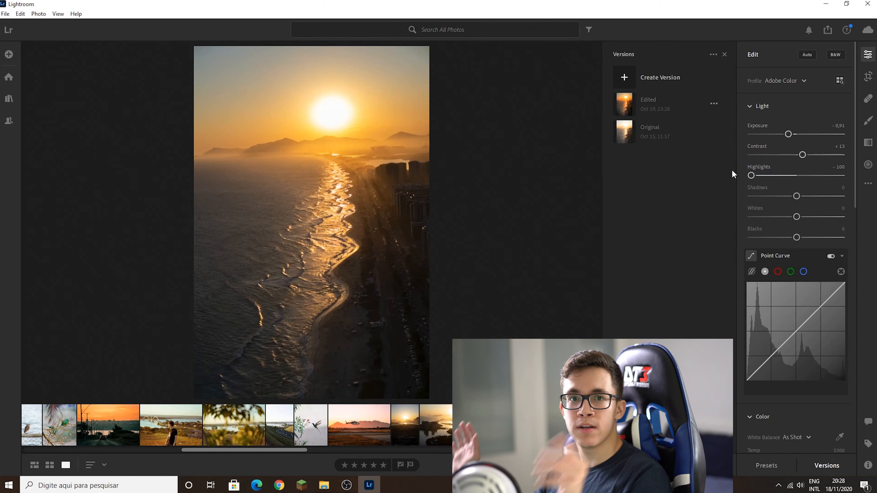
Step: Set the Highlights to −91 and compare the photo with the original
{"action": "mouse_move", "coordinate": [752, 175]}
{"action": "left_mouse_down"}
{"action": "mouse_move", "coordinate": [788, 176]}
{"action": "mouse_move", "coordinate": [757, 176]}
{"action": "left_mouse_up"}
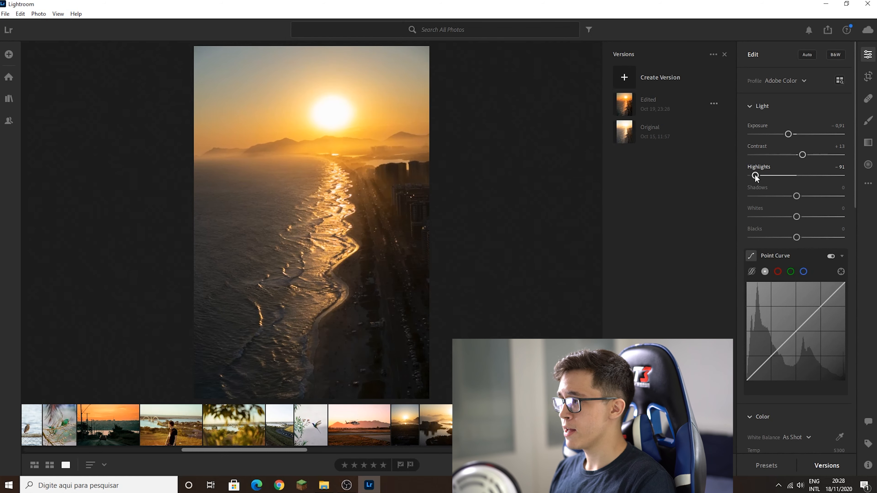
{"action": "key", "text": "backslash"}
{"action": "key", "text": "backslash"}
{"action": "key", "text": "backslash"}
{"action": "key", "text": "backslash"}
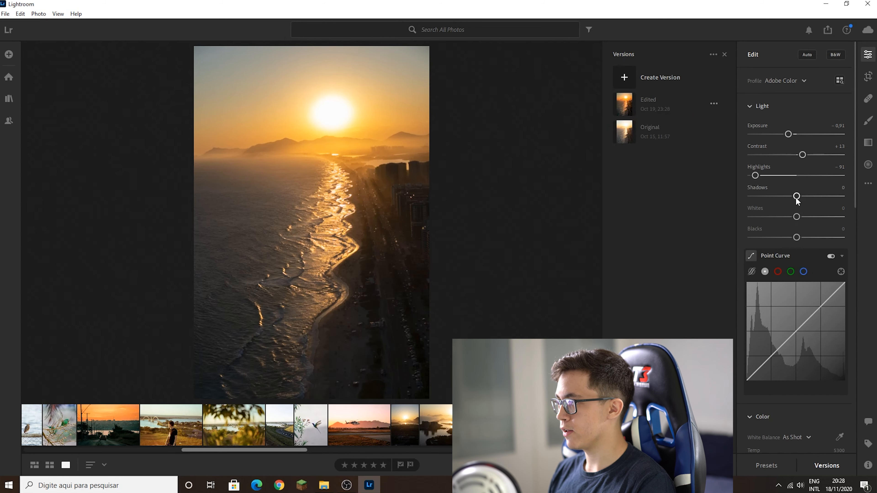
Step: Try the Shadows at −100, +32 and +28, inspecting the dark beach and street with parked cars up close
{"action": "left_click_drag", "start_coordinate": [794, 197], "coordinate": [770, 196]}
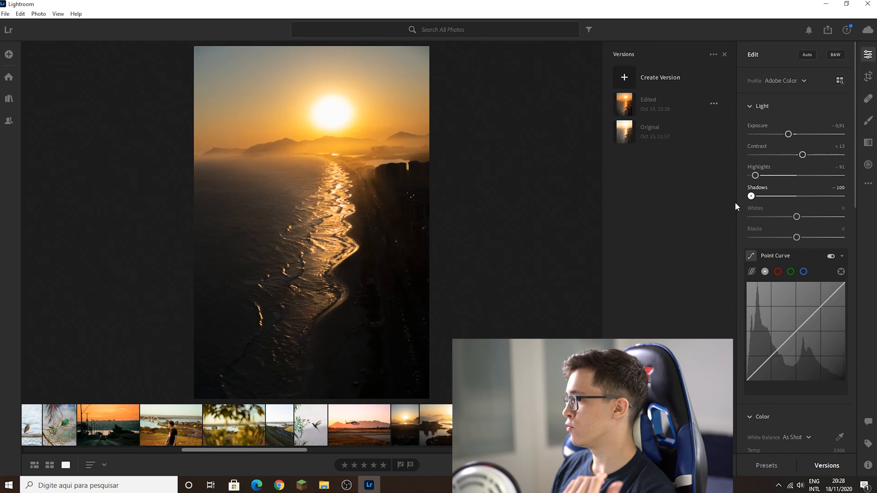
{"action": "left_click_drag", "start_coordinate": [751, 195], "coordinate": [796, 209]}
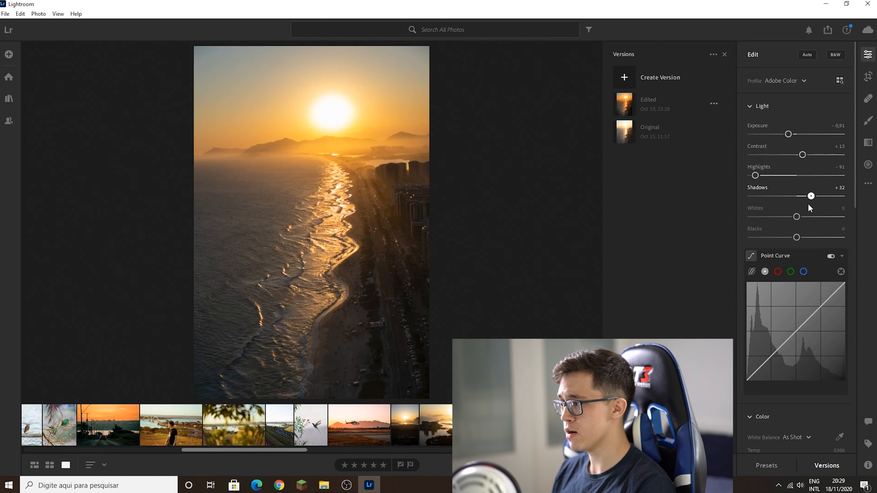
{"action": "left_click_drag", "start_coordinate": [806, 204], "coordinate": [806, 204]}
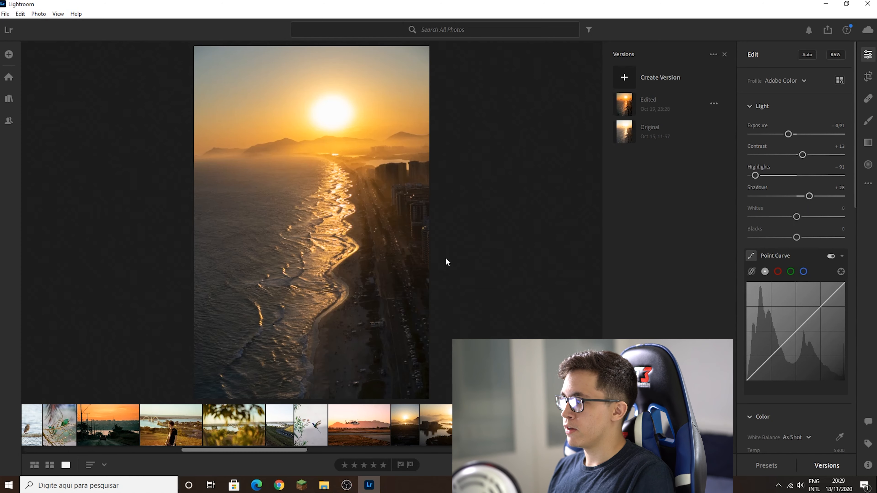
{"action": "left_click", "coordinate": [390, 299]}
{"action": "left_click_drag", "start_coordinate": [477, 336], "coordinate": [363, 179]}
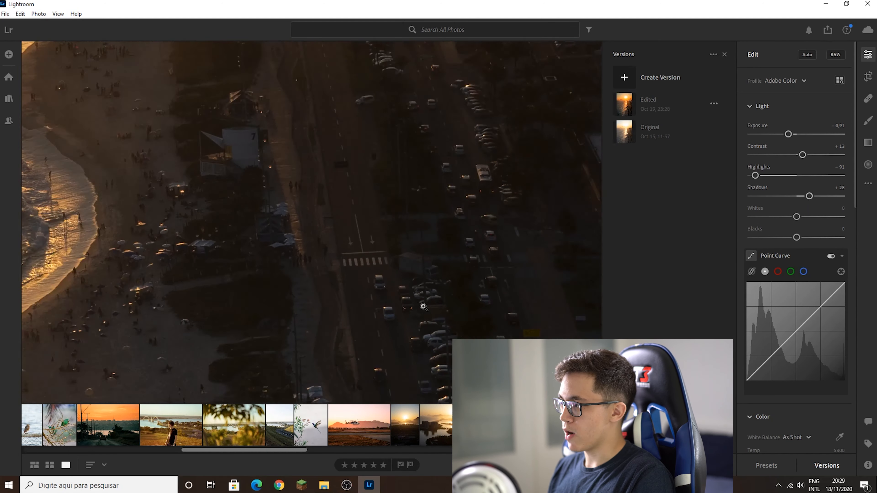
{"action": "left_click", "coordinate": [423, 307]}
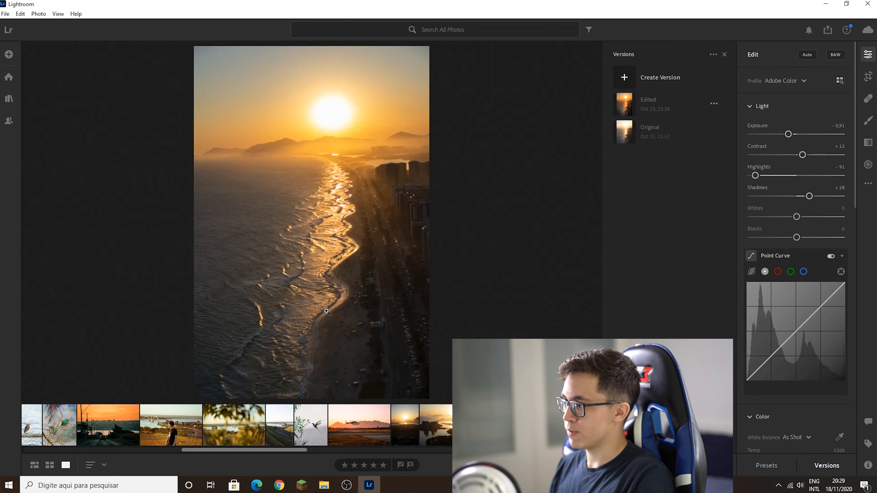
{"action": "left_click", "coordinate": [395, 321]}
{"action": "left_click", "coordinate": [446, 301]}
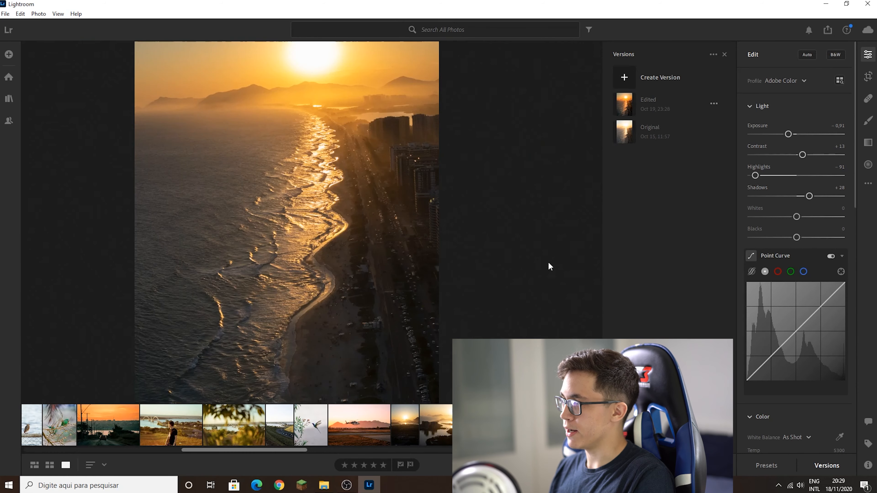
Step: Set the Shadows to +15 and check the dark street area up close
{"action": "left_click_drag", "start_coordinate": [810, 197], "coordinate": [804, 197]}
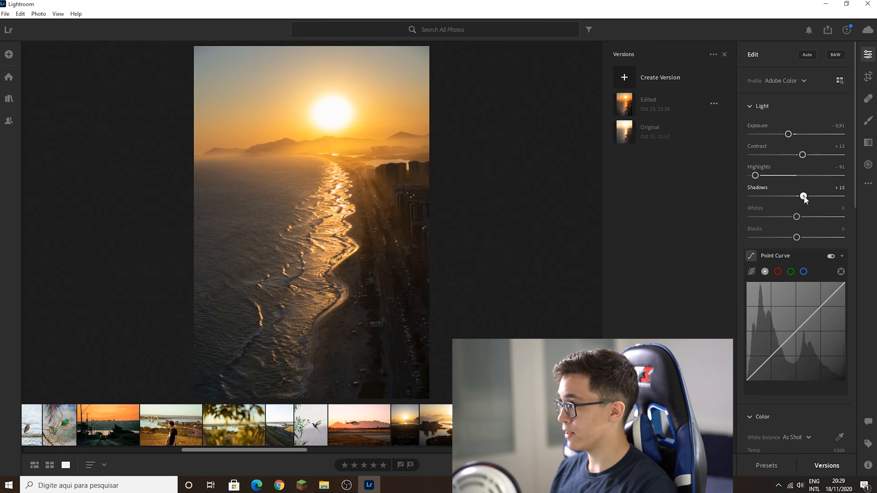
{"action": "left_click", "coordinate": [379, 280]}
{"action": "left_click", "coordinate": [384, 281]}
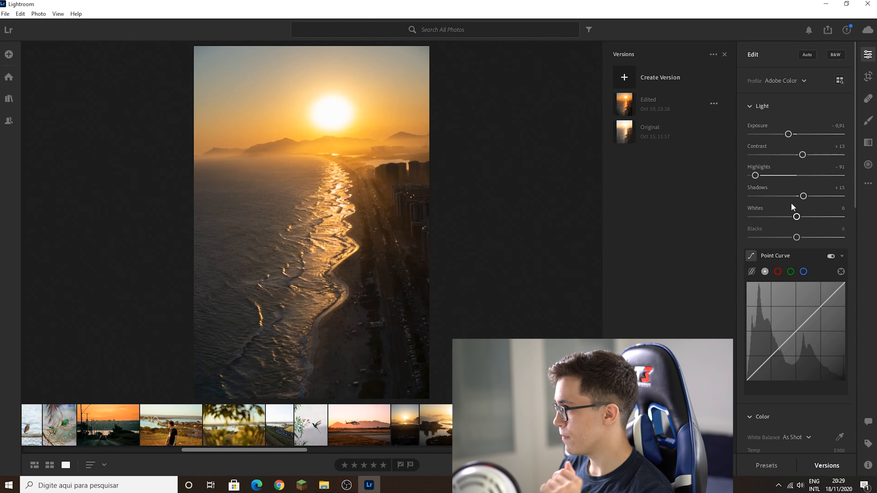
Step: Try the Whites at +100 and set them to −43
{"action": "left_click_drag", "start_coordinate": [798, 218], "coordinate": [847, 208]}
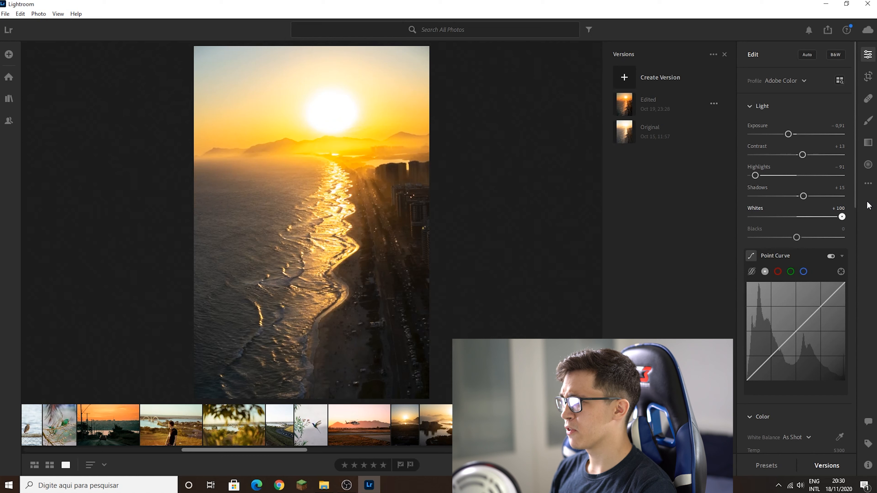
{"action": "left_click_drag", "start_coordinate": [840, 218], "coordinate": [778, 221]}
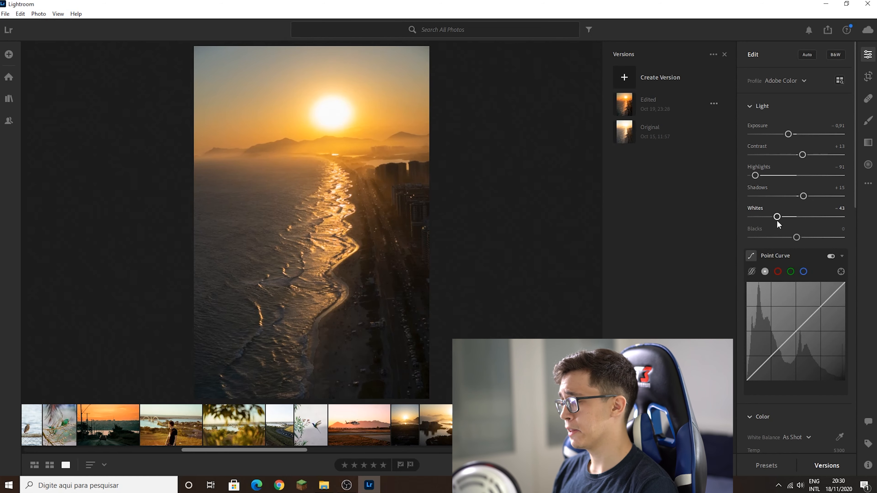
Step: Compare the edited photo with the original, both zoomed in on the sun and at full view
{"action": "left_click_drag", "start_coordinate": [365, 149], "coordinate": [483, 233]}
{"action": "key", "text": "backslash"}
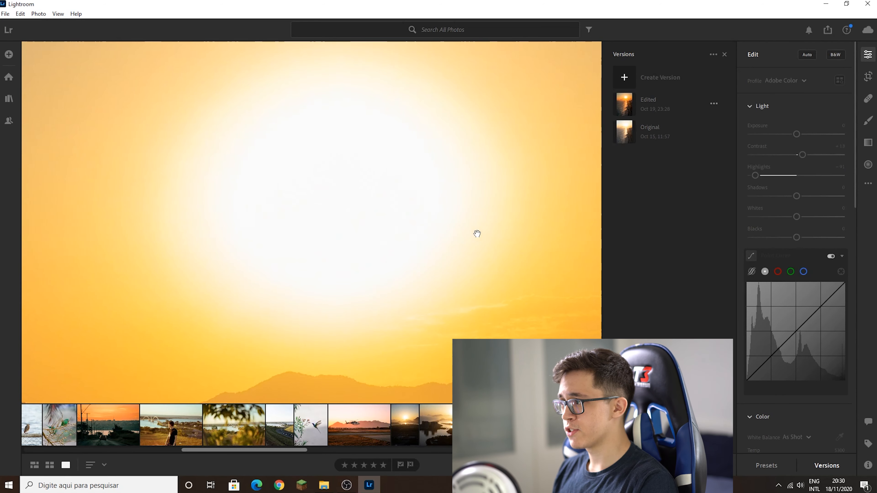
{"action": "left_click", "coordinate": [422, 232]}
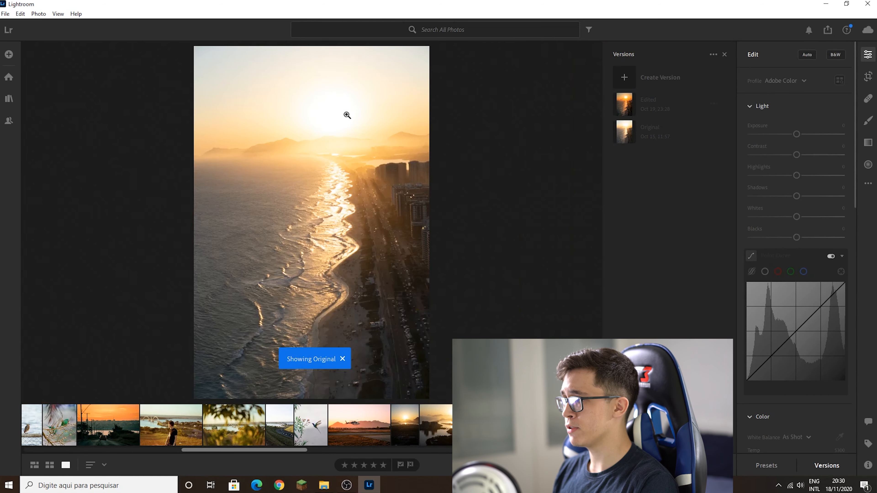
{"action": "left_click", "coordinate": [337, 126]}
{"action": "left_click", "coordinate": [326, 169]}
{"action": "key", "text": "backslash"}
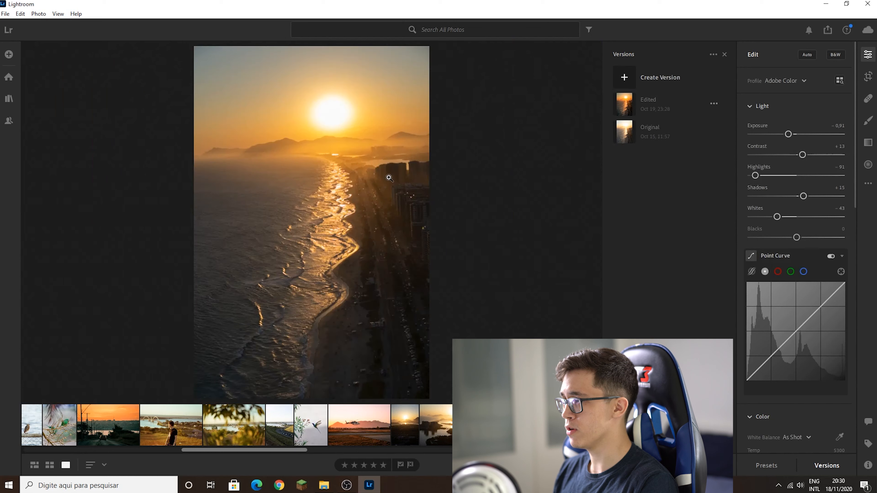
{"action": "key", "text": "backslash"}
{"action": "key", "text": "backslash"}
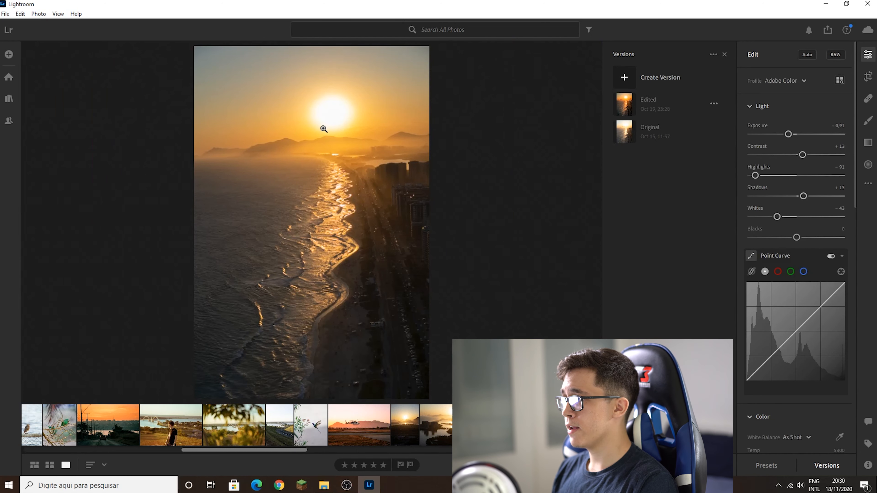
Step: Try the Whites at −100 while viewing the sun up close, and undo that change
{"action": "left_click", "coordinate": [328, 123]}
{"action": "left_click_drag", "start_coordinate": [327, 123], "coordinate": [602, 241]}
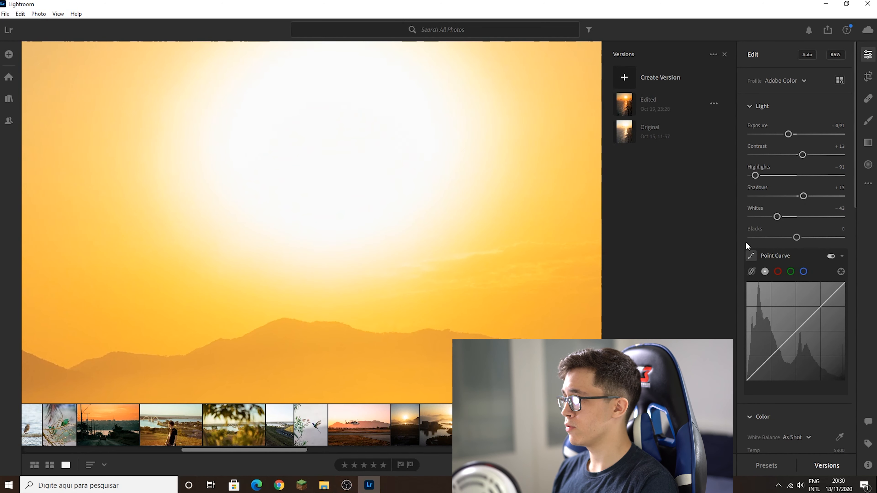
{"action": "left_click_drag", "start_coordinate": [779, 216], "coordinate": [718, 219]}
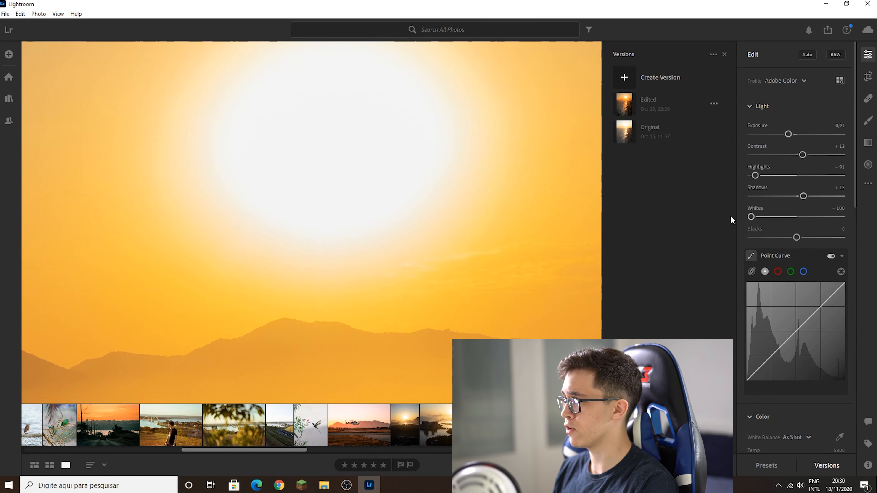
{"action": "key", "text": "ctrl+z"}
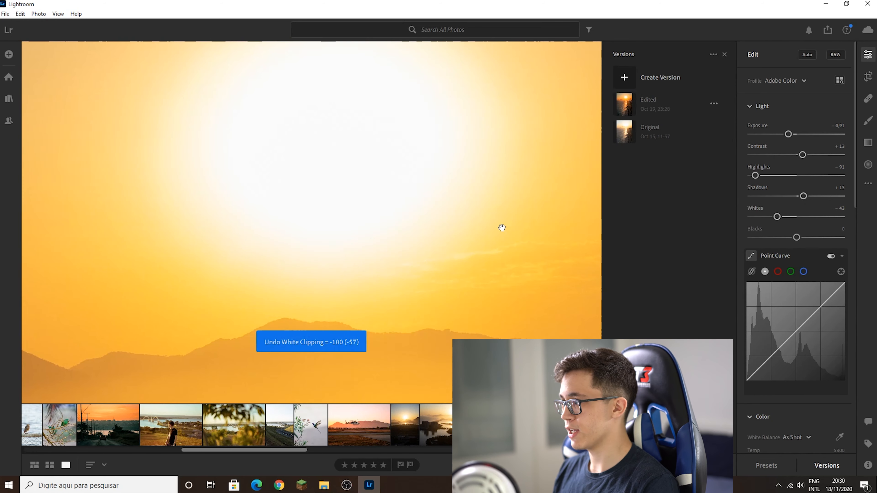
{"action": "left_click", "coordinate": [484, 233]}
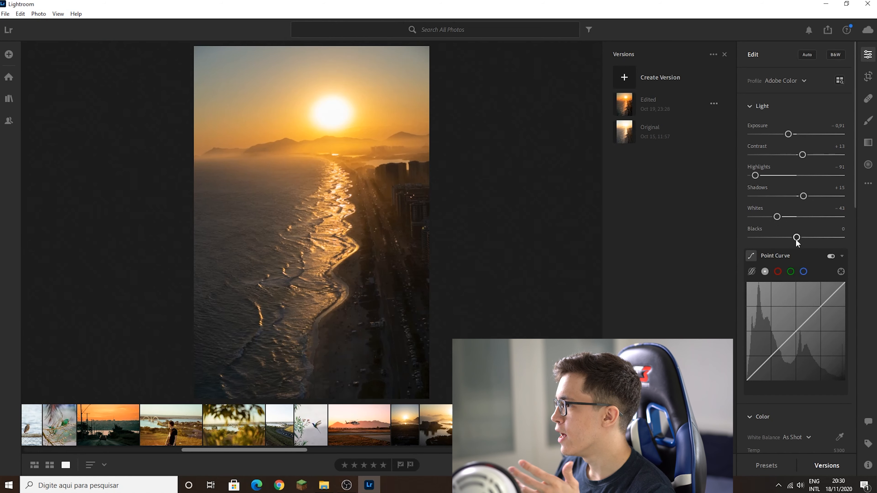
Step: Set the Blacks to −14 and inspect the shoreline up close
{"action": "mouse_move", "coordinate": [797, 238]}
{"action": "left_mouse_down"}
{"action": "mouse_move", "coordinate": [745, 239]}
{"action": "mouse_move", "coordinate": [850, 238]}
{"action": "mouse_move", "coordinate": [794, 238]}
{"action": "left_mouse_up"}
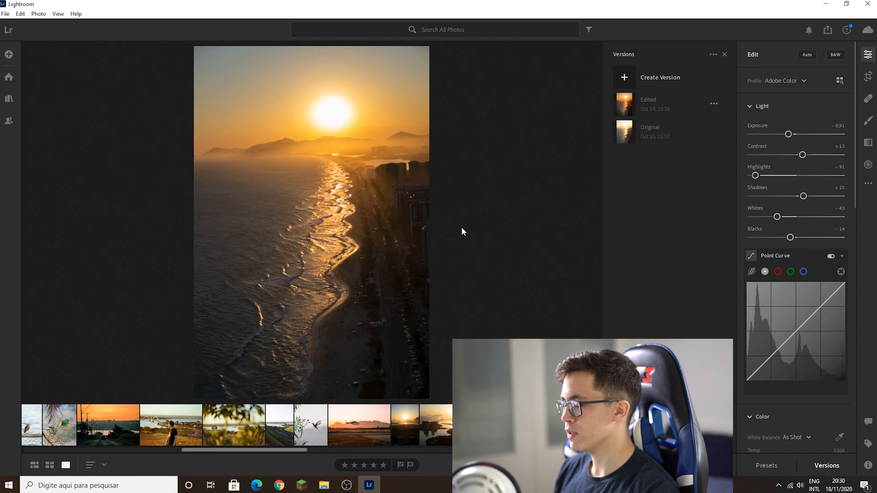
{"action": "left_click", "coordinate": [367, 202]}
{"action": "left_click", "coordinate": [487, 180]}
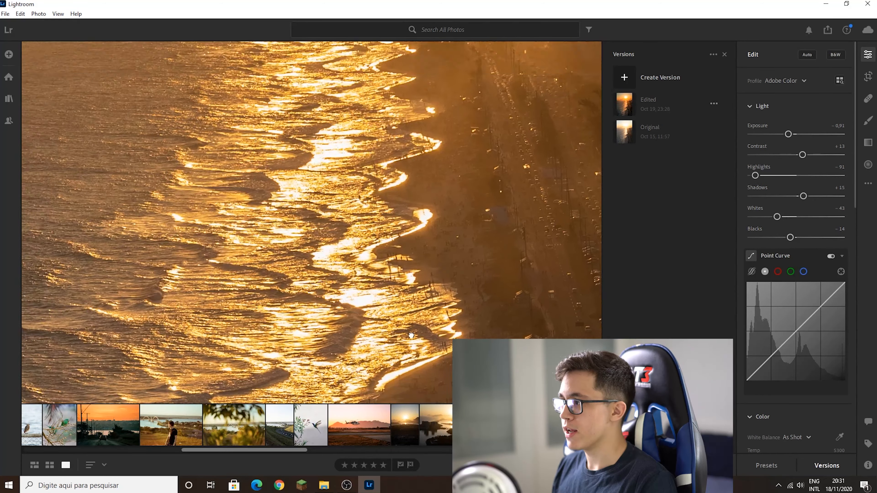
Step: Compare the edited photo with the original at full view and zoomed in along the shoreline
{"action": "key", "text": "backslash"}
{"action": "left_click_drag", "start_coordinate": [366, 241], "coordinate": [363, 306]}
{"action": "mouse_move", "coordinate": [373, 185]}
{"action": "left_mouse_down"}
{"action": "mouse_move", "coordinate": [370, 325]}
{"action": "mouse_move", "coordinate": [384, 192]}
{"action": "left_mouse_up"}
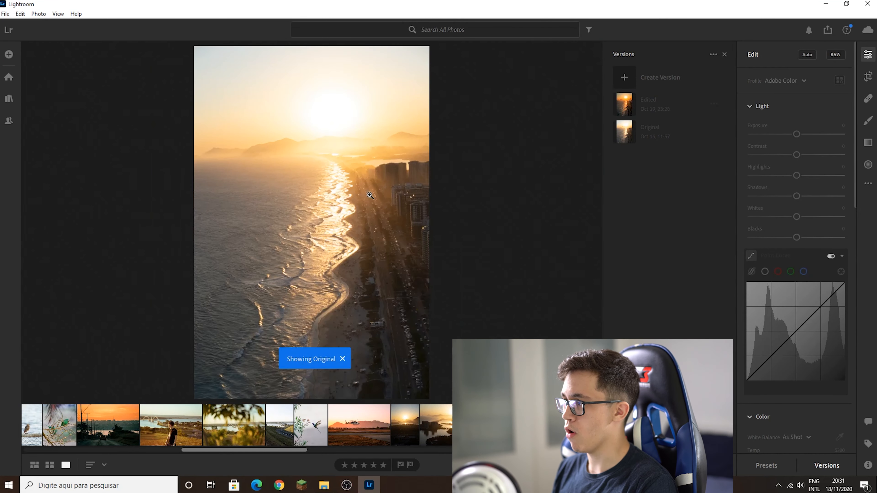
{"action": "key", "text": "backslash"}
{"action": "key", "text": "backslash"}
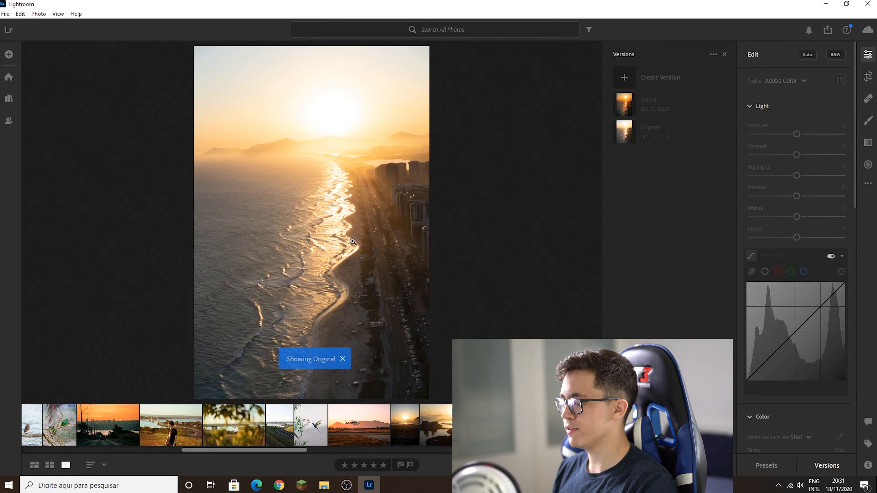
{"action": "left_click_drag", "start_coordinate": [358, 209], "coordinate": [429, 325]}
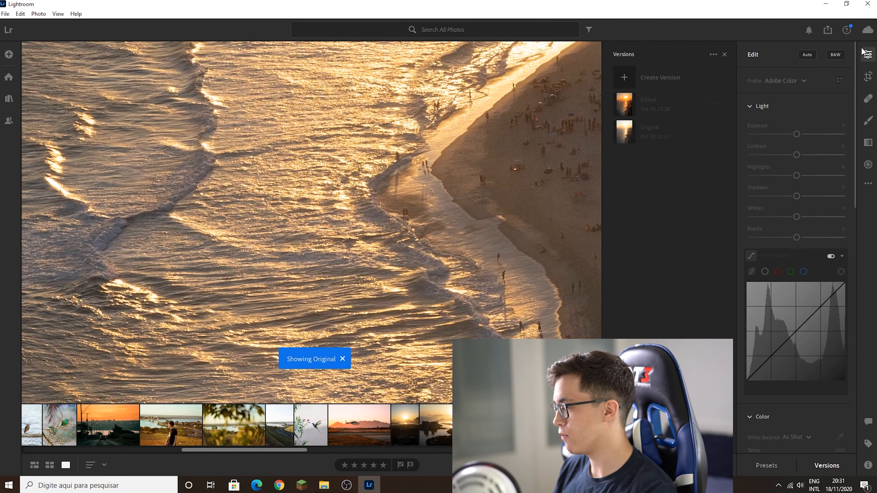
{"action": "left_click_drag", "start_coordinate": [442, 93], "coordinate": [403, 305]}
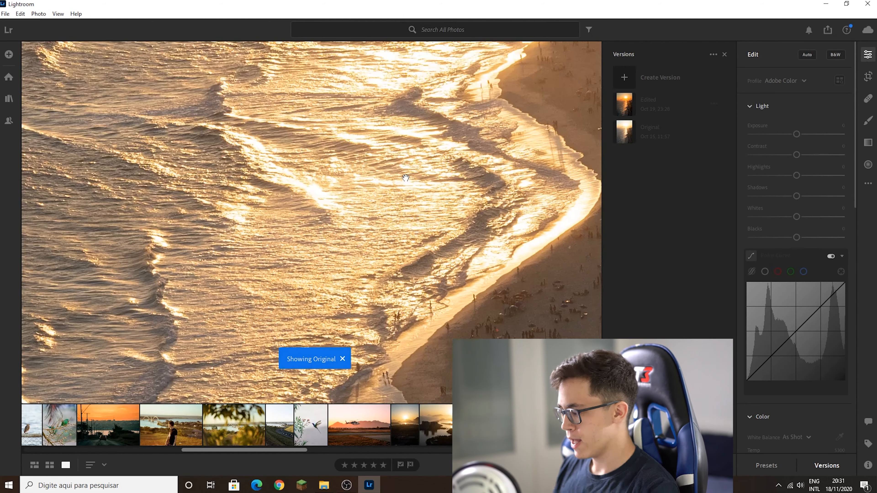
Step: Compare the edit with the original on the waves, the beach and the street with parked cars
{"action": "key", "text": "backslash"}
{"action": "left_click_drag", "start_coordinate": [417, 235], "coordinate": [256, 228]}
{"action": "key", "text": "backslash"}
{"action": "left_click_drag", "start_coordinate": [481, 298], "coordinate": [251, 217]}
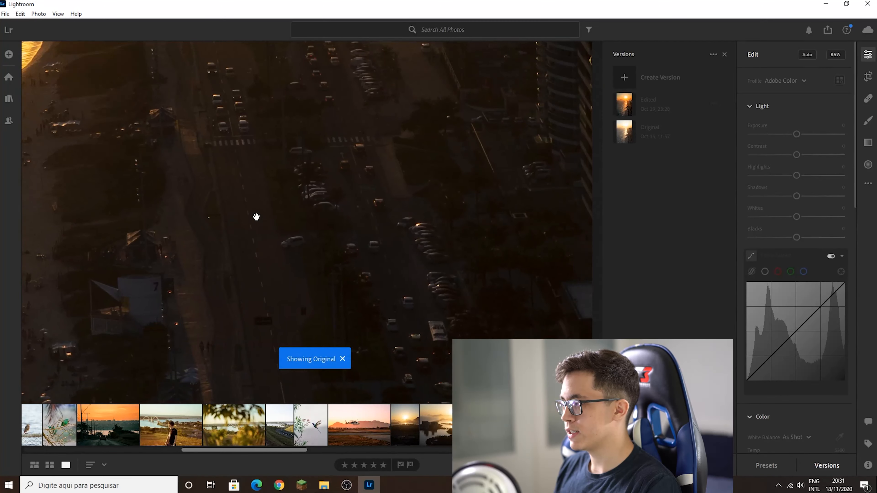
{"action": "key", "text": "backslash"}
{"action": "left_click_drag", "start_coordinate": [330, 217], "coordinate": [299, 249]}
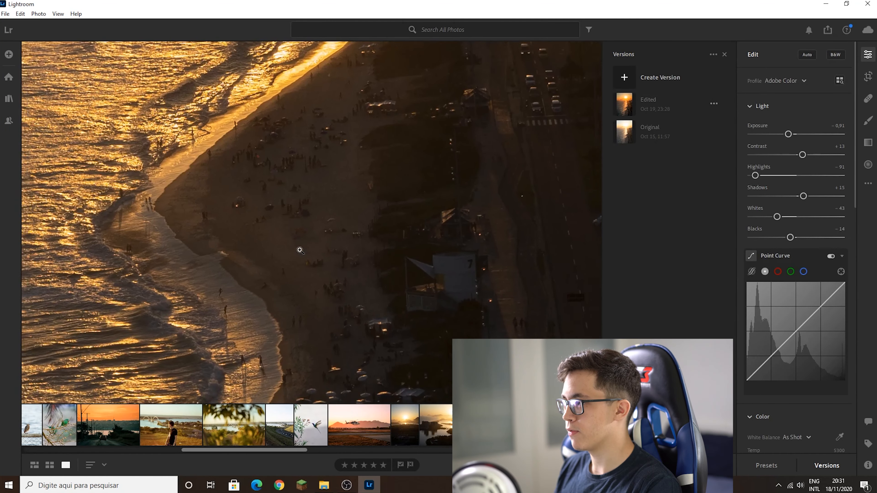
{"action": "left_click", "coordinate": [298, 250]}
{"action": "key", "text": "backslash"}
{"action": "left_click", "coordinate": [397, 285]}
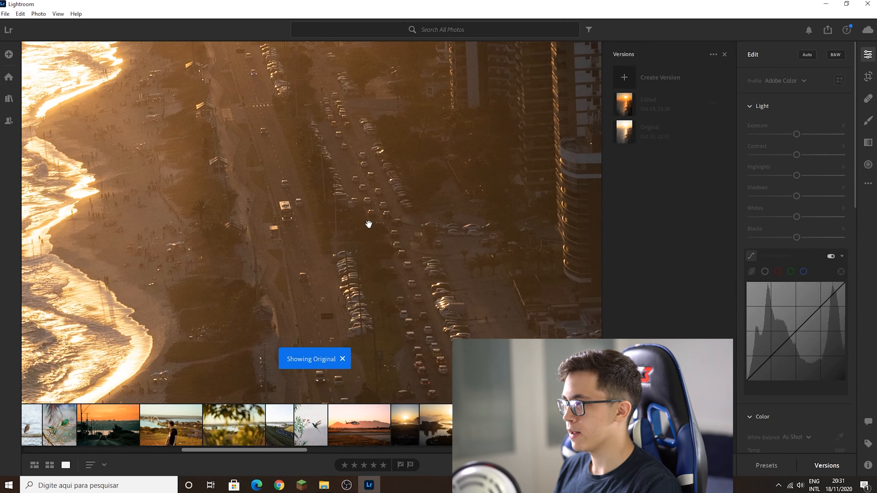
Step: Compare the edit with the original around the mountains and hazy horizon below the sun
{"action": "key", "text": "backslash"}
{"action": "left_click_drag", "start_coordinate": [338, 273], "coordinate": [432, 319]}
{"action": "left_click_drag", "start_coordinate": [306, 238], "coordinate": [477, 328]}
{"action": "left_click_drag", "start_coordinate": [103, 149], "coordinate": [400, 227]}
{"action": "key", "text": "backslash"}
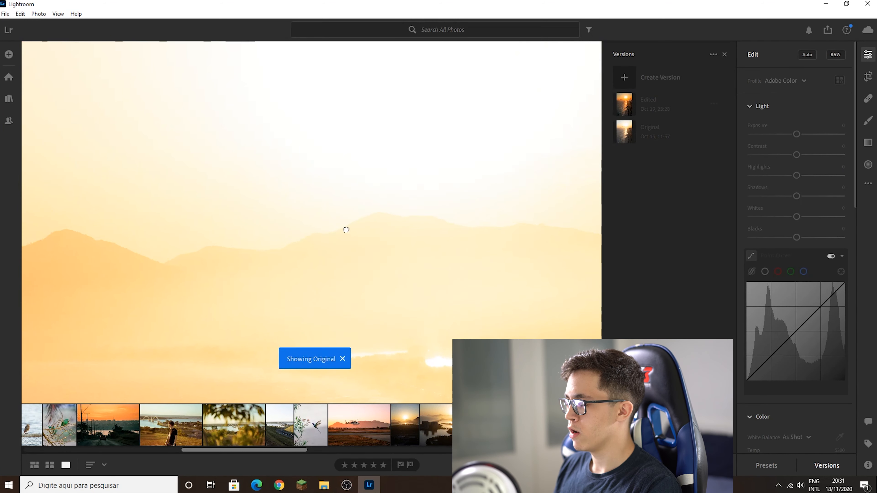
{"action": "left_click_drag", "start_coordinate": [344, 229], "coordinate": [256, 209]}
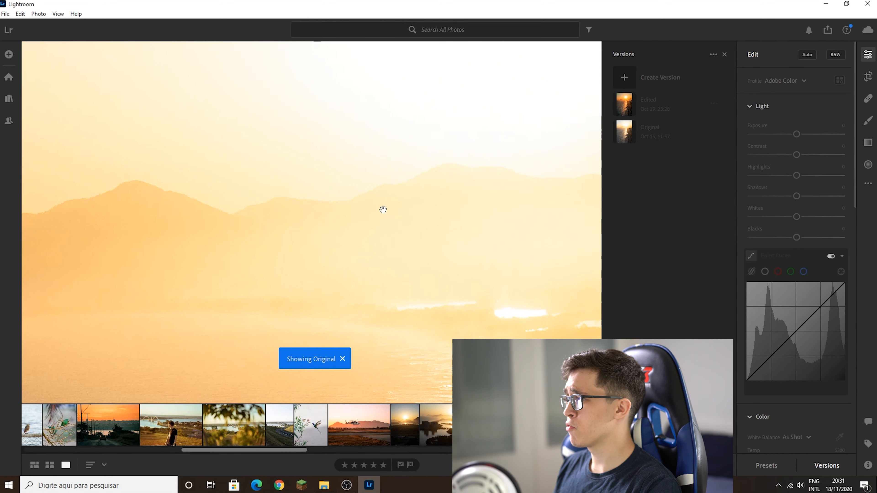
{"action": "key", "text": "backslash"}
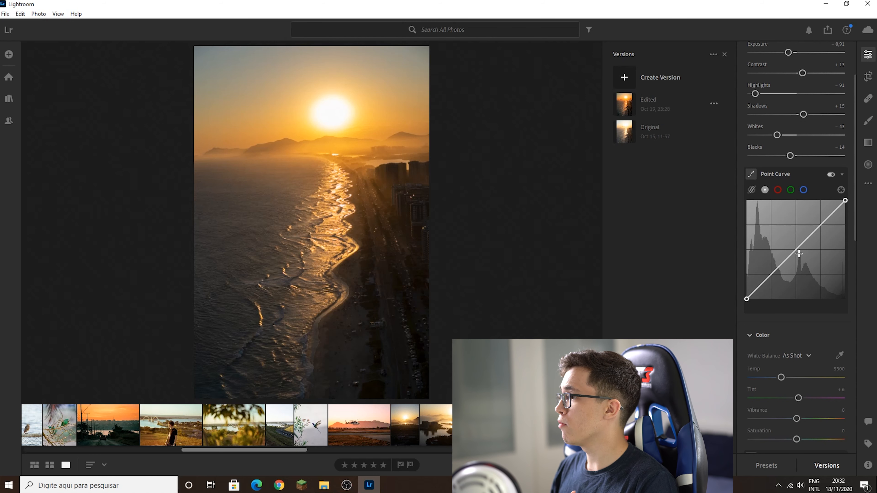
Step: Try the white balance Temp at 3784, 6310 and 5755, and set it to 6008
{"action": "scroll", "coordinate": [785, 242], "scroll_direction": "down", "scroll_amount": 5}
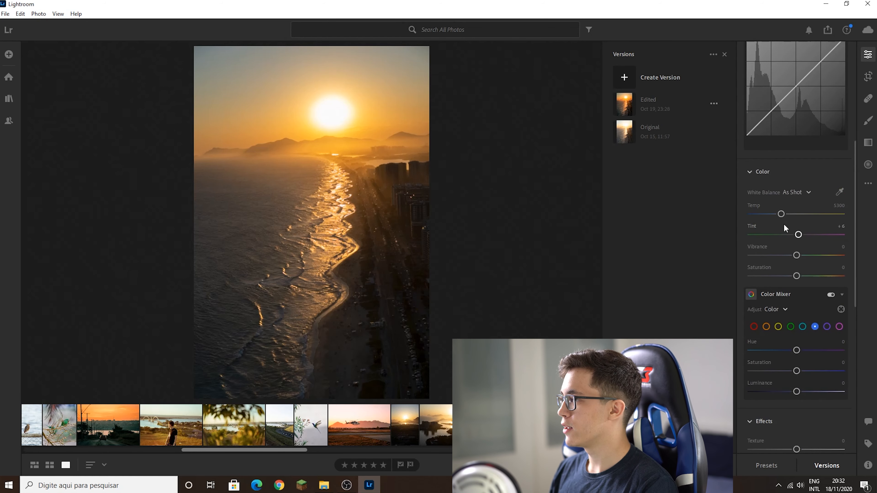
{"action": "mouse_move", "coordinate": [781, 214]}
{"action": "left_mouse_down"}
{"action": "mouse_move", "coordinate": [731, 219]}
{"action": "mouse_move", "coordinate": [862, 215]}
{"action": "mouse_move", "coordinate": [747, 219]}
{"action": "mouse_move", "coordinate": [768, 220]}
{"action": "left_mouse_up"}
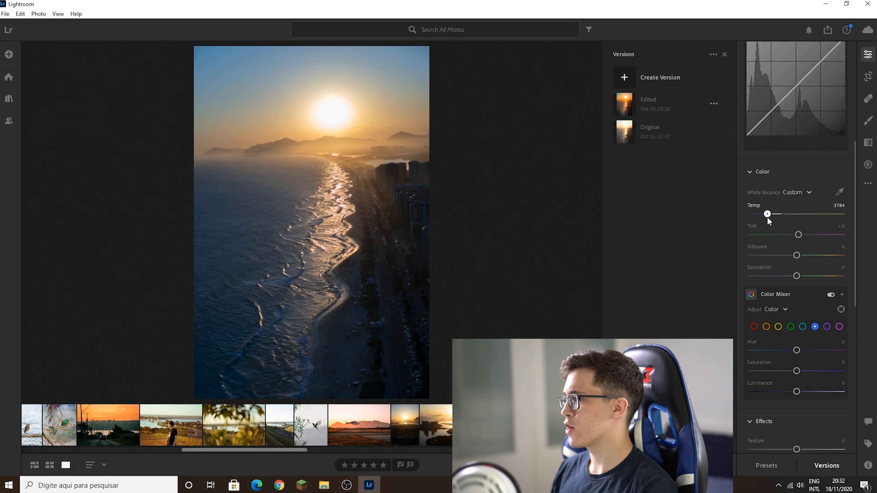
{"action": "left_click_drag", "start_coordinate": [767, 215], "coordinate": [789, 216]}
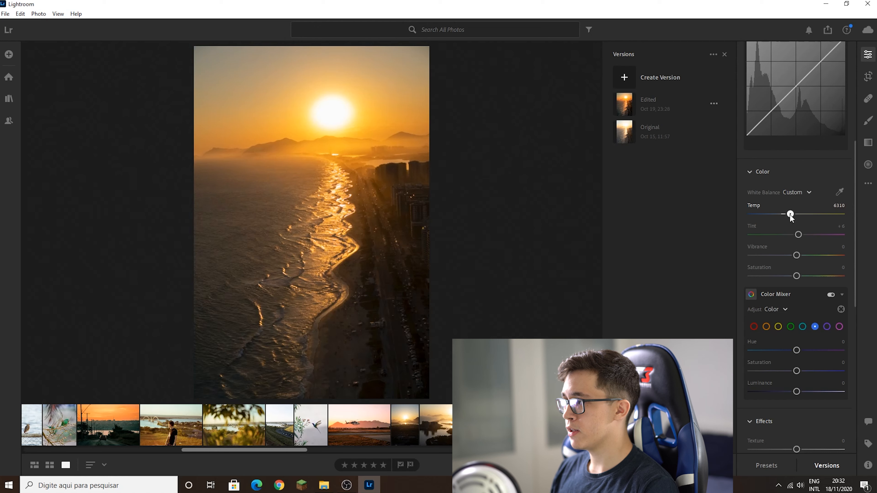
{"action": "left_click_drag", "start_coordinate": [786, 216], "coordinate": [787, 216]}
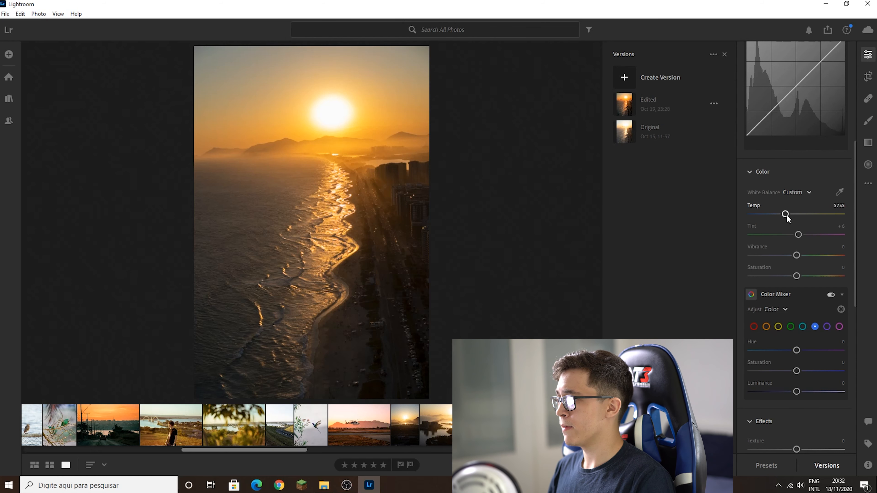
{"action": "left_click_drag", "start_coordinate": [788, 214], "coordinate": [789, 215]}
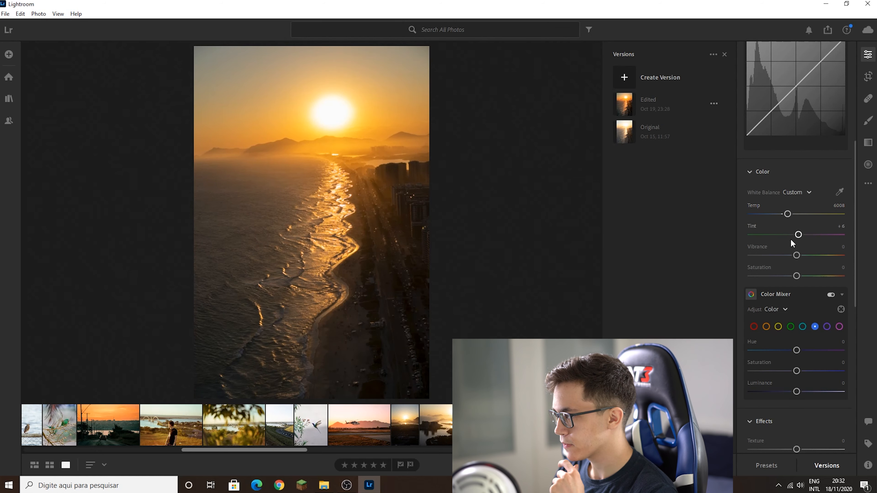
Step: Try the white balance Tint at +23 and reset it to its default value
{"action": "left_click_drag", "start_coordinate": [798, 237], "coordinate": [803, 236]}
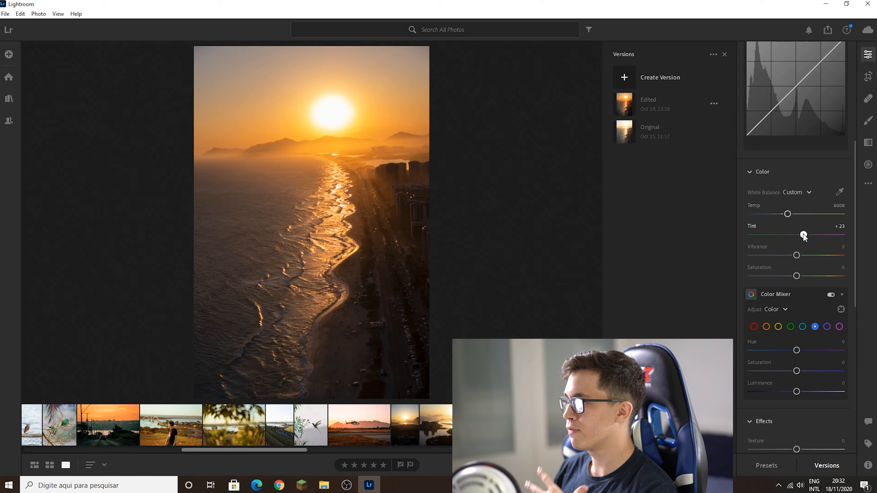
{"action": "mouse_move", "coordinate": [803, 236]}
{"action": "left_mouse_down"}
{"action": "mouse_move", "coordinate": [859, 236]}
{"action": "mouse_move", "coordinate": [748, 238]}
{"action": "mouse_move", "coordinate": [850, 235]}
{"action": "mouse_move", "coordinate": [773, 236]}
{"action": "mouse_move", "coordinate": [797, 237]}
{"action": "left_mouse_up"}
{"action": "double_click", "coordinate": [752, 225]}
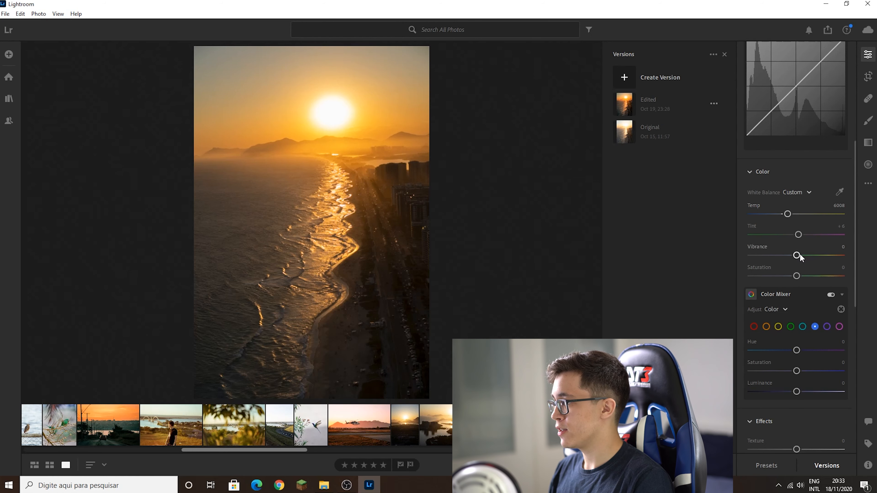
Step: Try the overall Saturation and Vibrance at +100, reset both, and set Vibrance to +5 and Saturation to +8
{"action": "left_click_drag", "start_coordinate": [798, 276], "coordinate": [842, 276]}
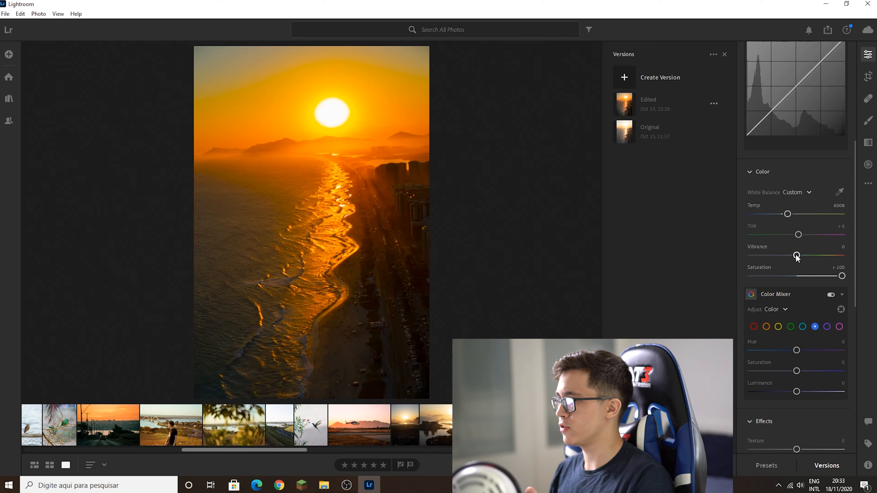
{"action": "left_click_drag", "start_coordinate": [797, 255], "coordinate": [859, 250]}
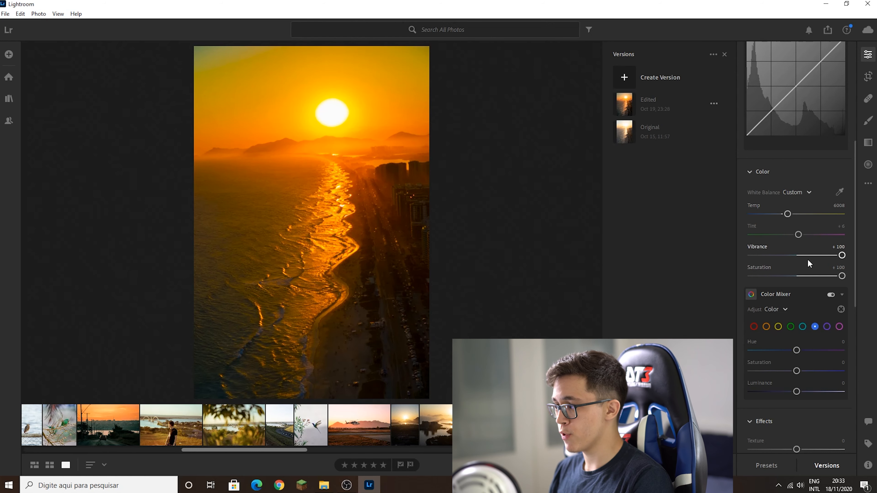
{"action": "double_click", "coordinate": [757, 247]}
{"action": "double_click", "coordinate": [756, 268]}
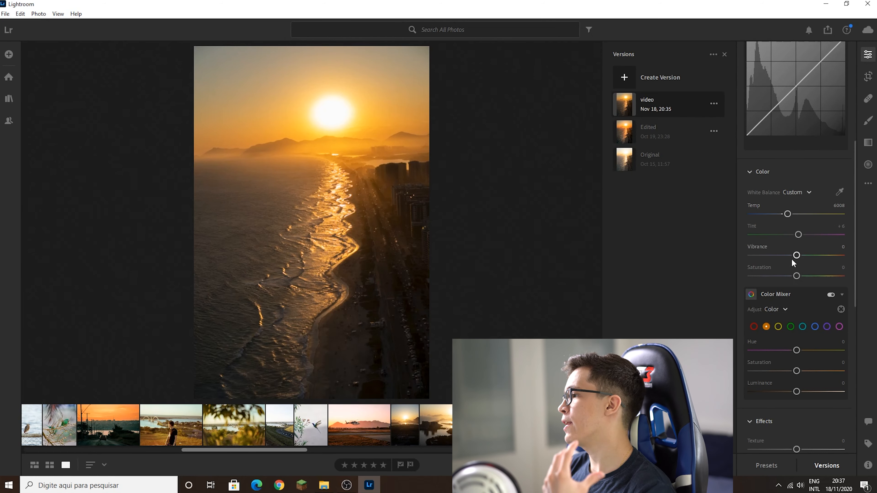
{"action": "left_click_drag", "start_coordinate": [799, 257], "coordinate": [801, 280]}
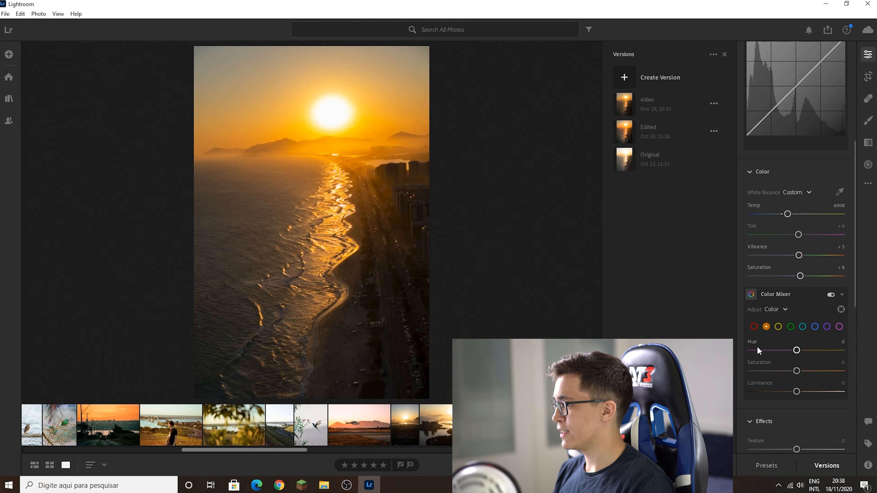
Step: In the Color Mixer, set the orange Hue to -29 and the orange Saturation to +8, checking against the Edited version
{"action": "scroll", "coordinate": [766, 332], "scroll_direction": "down", "scroll_amount": 2}
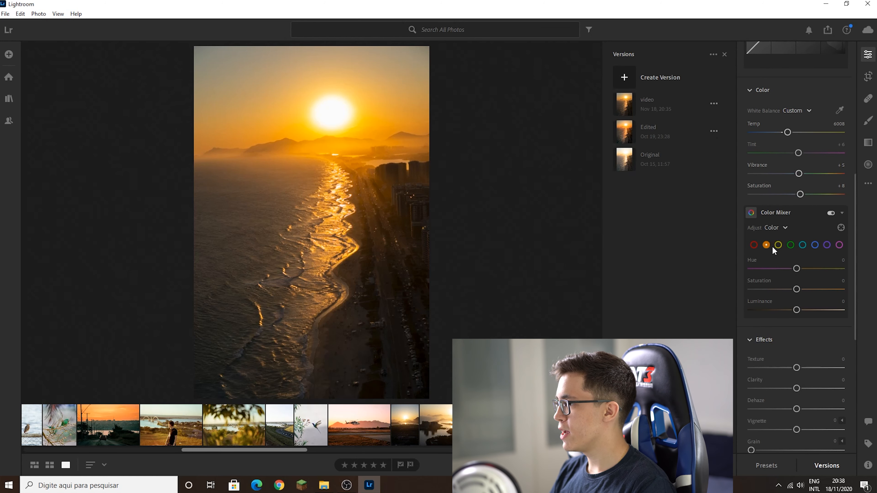
{"action": "left_click", "coordinate": [766, 244]}
{"action": "left_click", "coordinate": [779, 245]}
{"action": "left_click", "coordinate": [790, 245]}
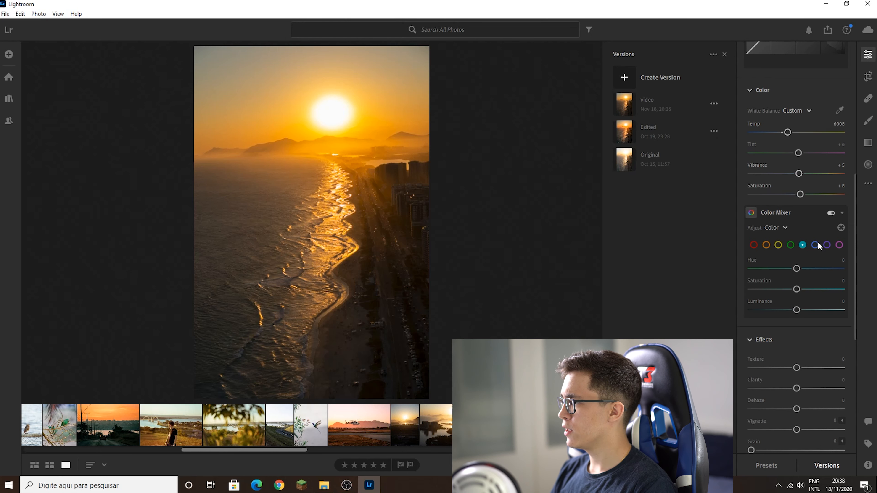
{"action": "left_click", "coordinate": [827, 245]}
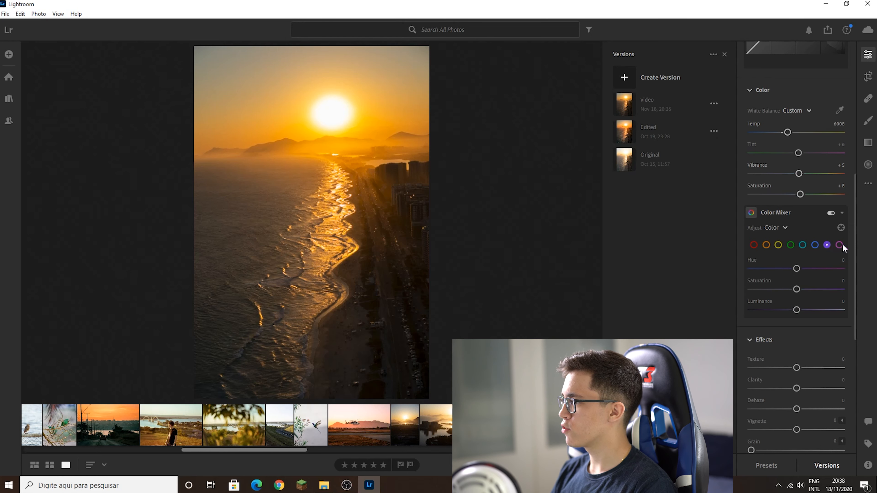
{"action": "left_click", "coordinate": [767, 245]}
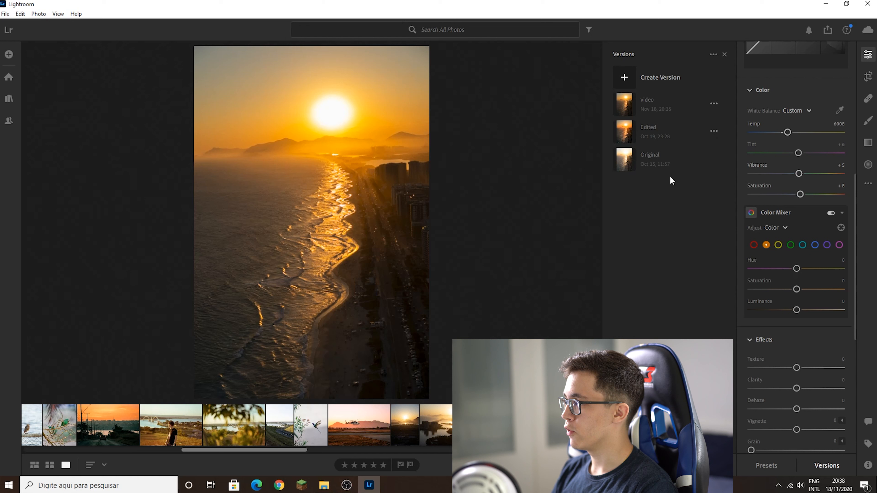
{"action": "left_click", "coordinate": [638, 128]}
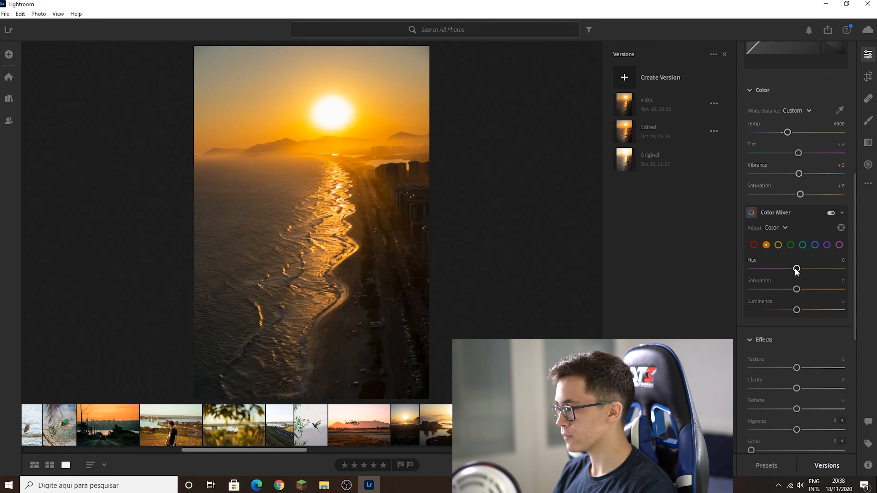
{"action": "left_click_drag", "start_coordinate": [796, 271], "coordinate": [799, 289]}
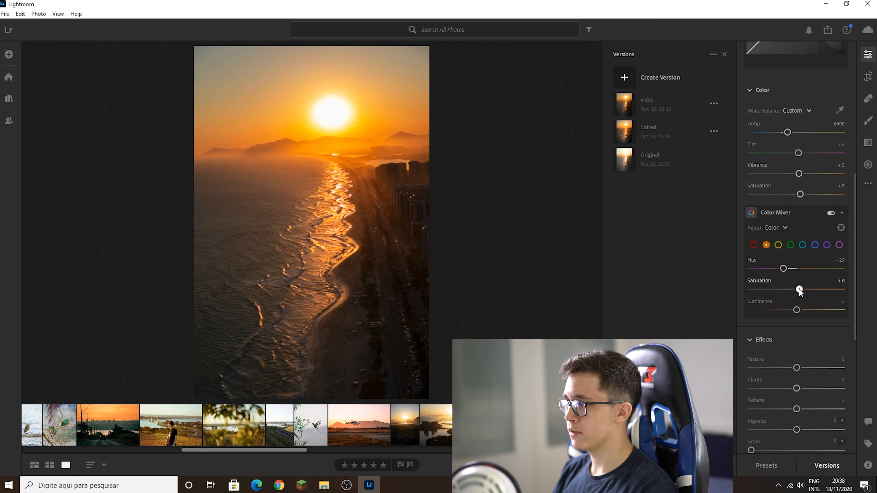
Step: Set the yellow Hue to -20 in the Color Mixer and return to the orange channel
{"action": "left_click", "coordinate": [778, 245]}
{"action": "mouse_move", "coordinate": [797, 268]}
{"action": "left_mouse_down"}
{"action": "mouse_move", "coordinate": [783, 271]}
{"action": "mouse_move", "coordinate": [821, 271]}
{"action": "mouse_move", "coordinate": [791, 281]}
{"action": "left_mouse_up"}
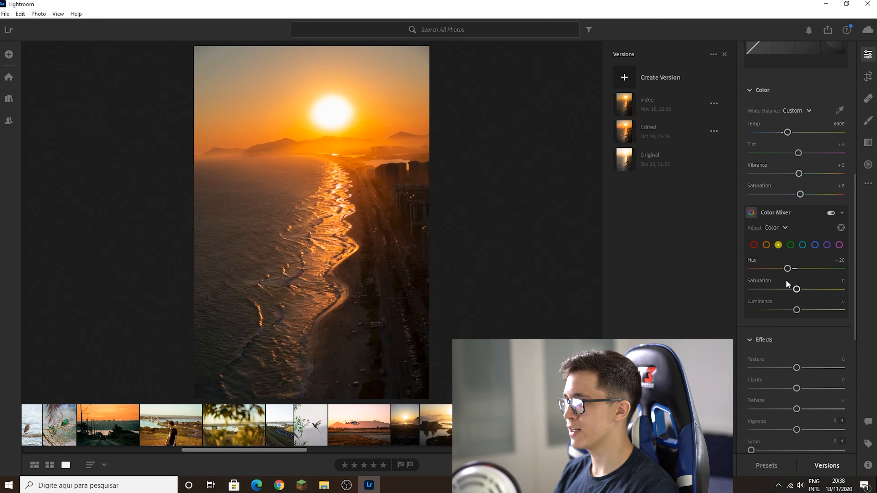
{"action": "left_click", "coordinate": [766, 244]}
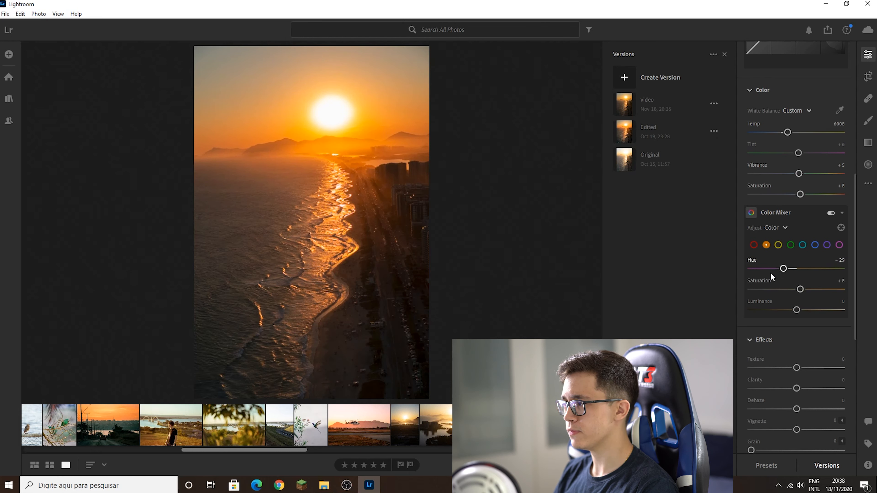
Step: Compare the current edit with the saved video and Edited versions of the photo
{"action": "left_click", "coordinate": [664, 125]}
{"action": "left_click", "coordinate": [666, 104]}
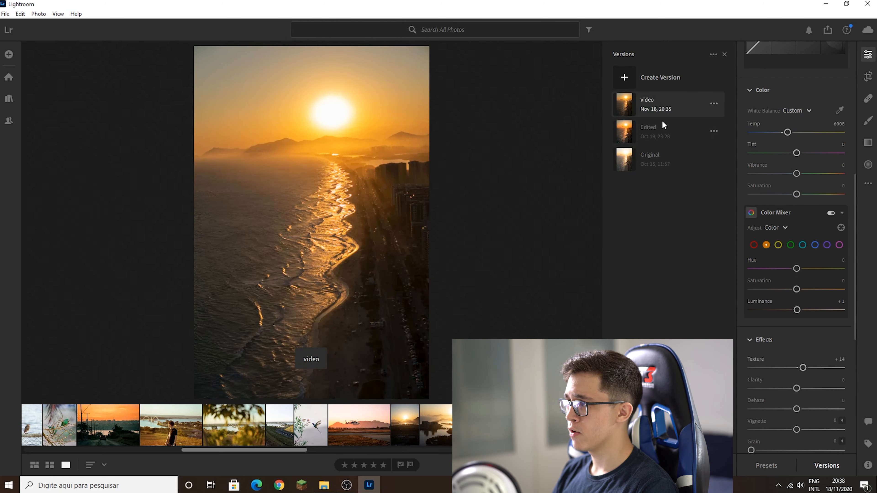
{"action": "left_click", "coordinate": [662, 121]}
{"action": "left_click", "coordinate": [679, 95]}
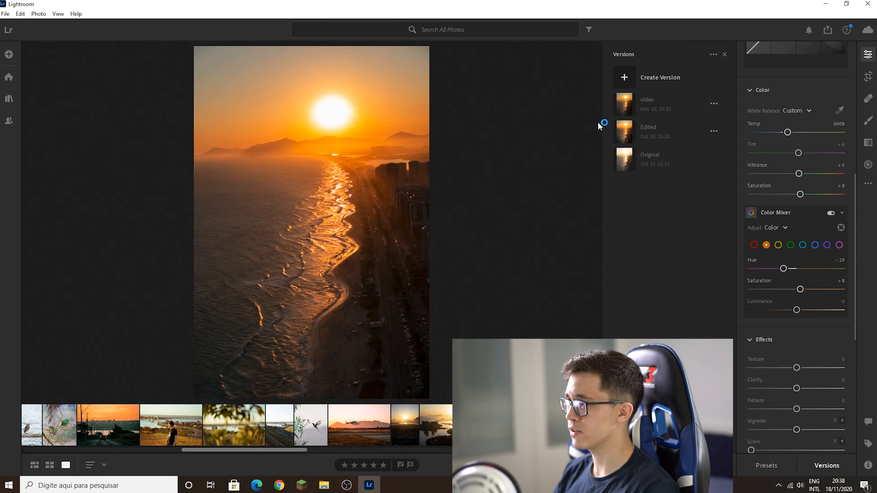
{"action": "left_click", "coordinate": [637, 125]}
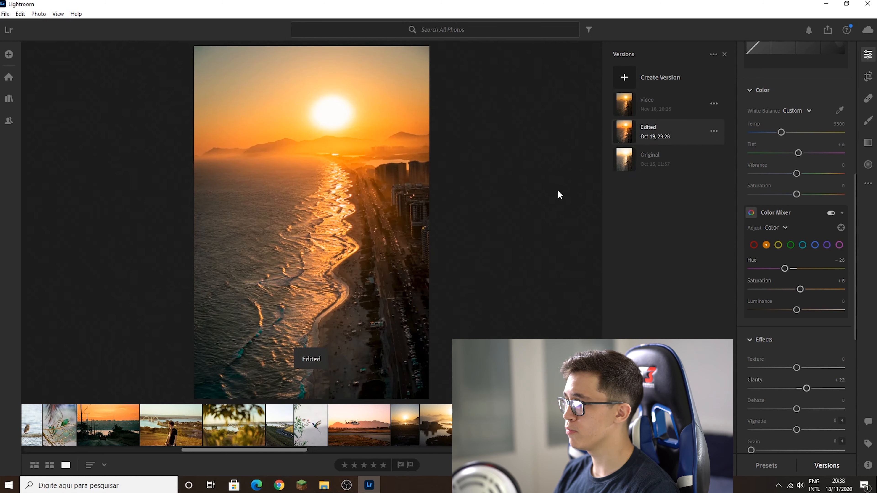
{"action": "scroll", "coordinate": [766, 321], "scroll_direction": "down", "scroll_amount": 3}
{"action": "scroll", "coordinate": [794, 313], "scroll_direction": "up", "scroll_amount": 3}
Step: Try the orange Luminance at +21 in the Color Mixer and set it to +7
{"action": "mouse_move", "coordinate": [795, 310]}
{"action": "left_mouse_down"}
{"action": "mouse_move", "coordinate": [815, 310]}
{"action": "mouse_move", "coordinate": [800, 310]}
{"action": "left_mouse_up"}
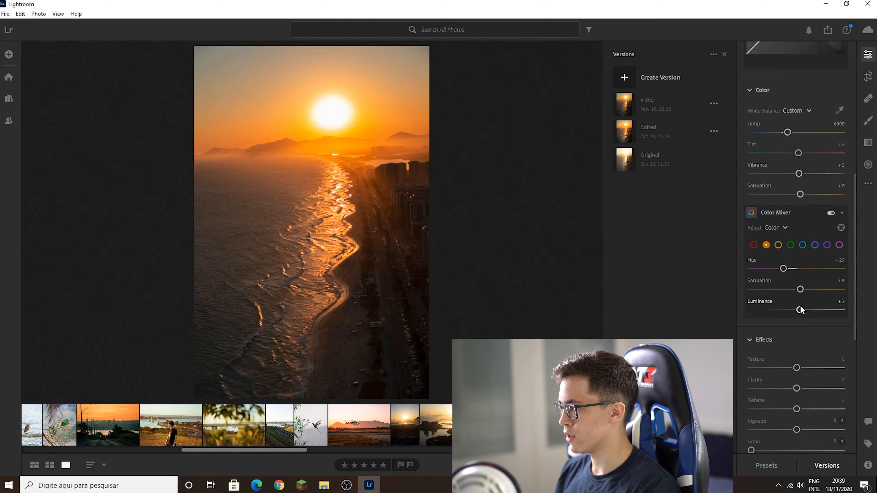
{"action": "mouse_move", "coordinate": [800, 310]}
{"action": "left_mouse_down"}
{"action": "mouse_move", "coordinate": [842, 310]}
{"action": "mouse_move", "coordinate": [806, 311]}
{"action": "left_mouse_up"}
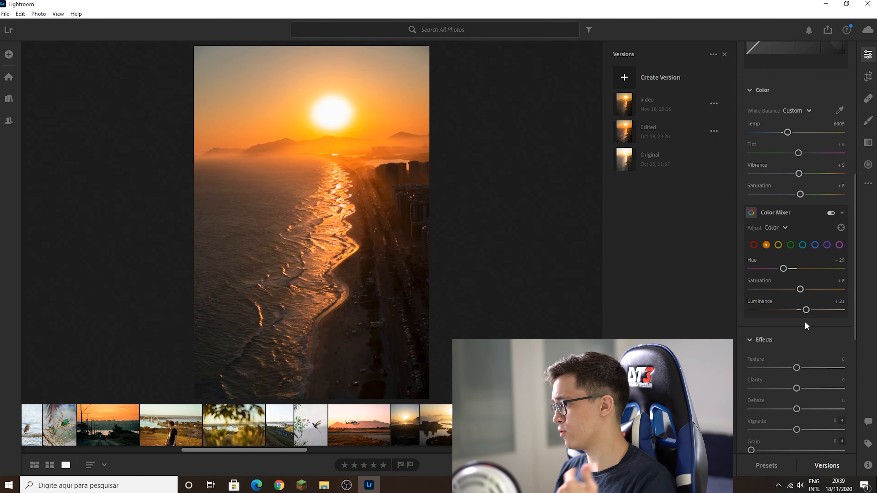
{"action": "left_click_drag", "start_coordinate": [805, 310], "coordinate": [799, 311]}
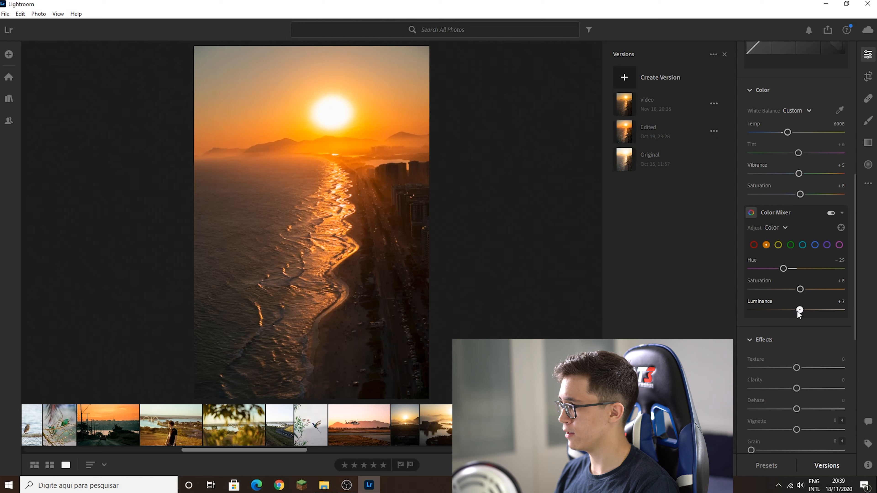
Step: Check the yellow Saturation, try the orange Saturation at +100, and undo that change
{"action": "left_click", "coordinate": [778, 245]}
{"action": "mouse_move", "coordinate": [797, 290]}
{"action": "left_mouse_down"}
{"action": "mouse_move", "coordinate": [815, 289]}
{"action": "mouse_move", "coordinate": [797, 290]}
{"action": "left_mouse_up"}
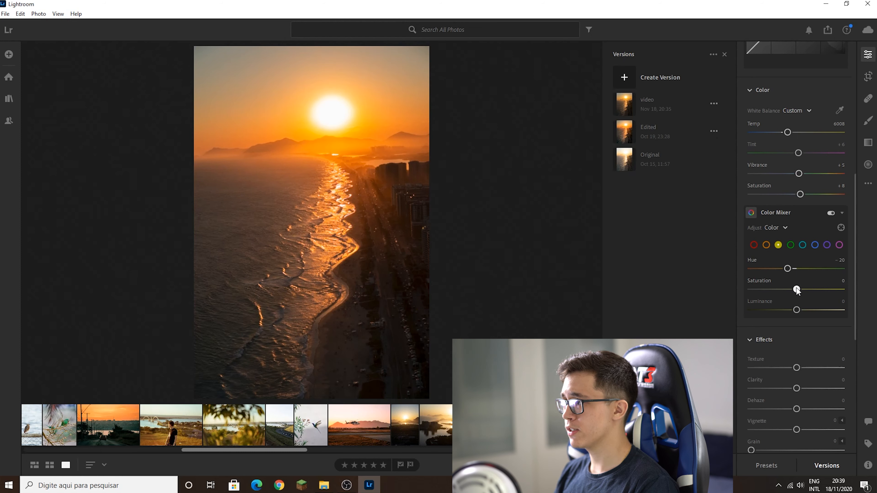
{"action": "left_click", "coordinate": [767, 245]}
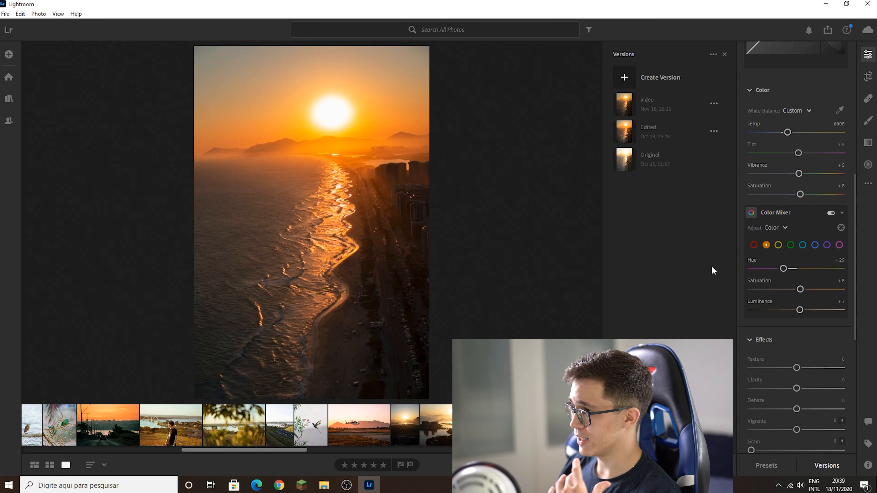
{"action": "left_click_drag", "start_coordinate": [800, 289], "coordinate": [842, 289]}
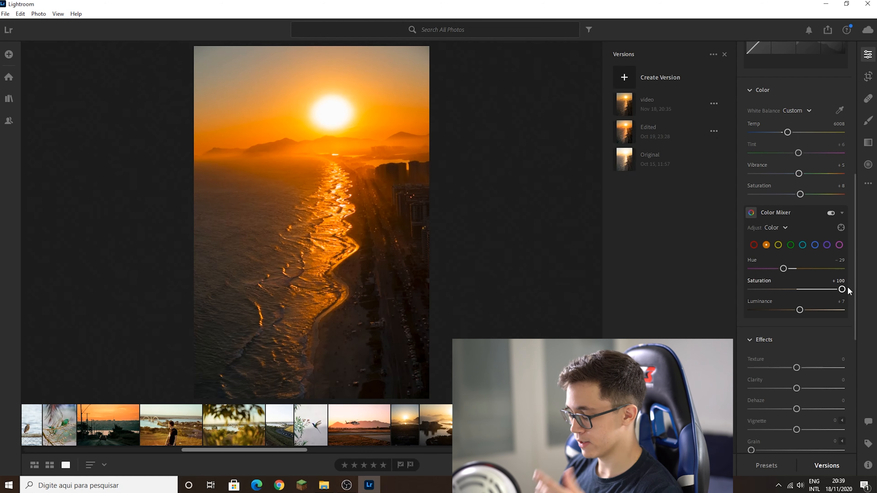
{"action": "key", "text": "ctrl+z"}
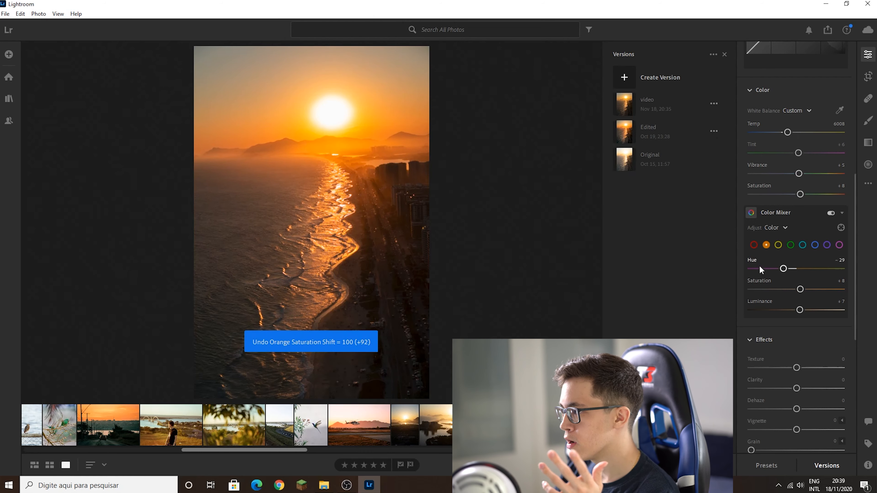
Step: Set the Light Exposure to -0.51 and compare the result with the Edited version
{"action": "scroll", "coordinate": [757, 263], "scroll_direction": "up", "scroll_amount": 10}
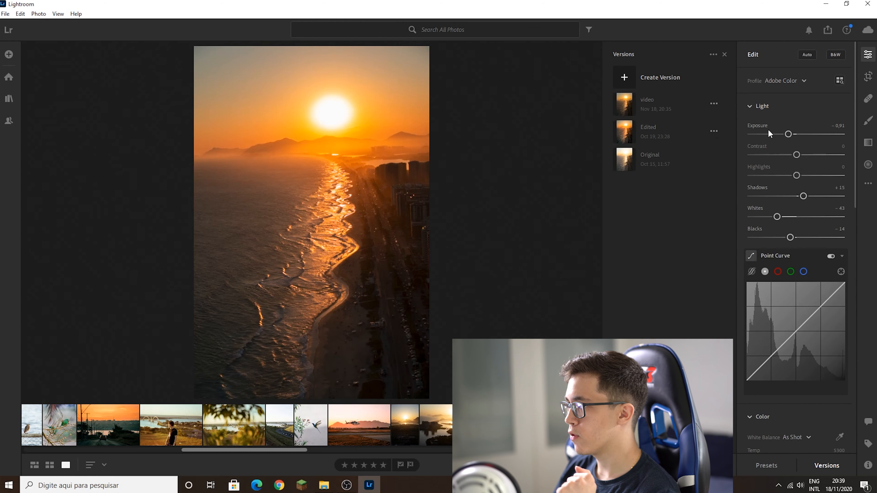
{"action": "left_click_drag", "start_coordinate": [789, 134], "coordinate": [795, 134]}
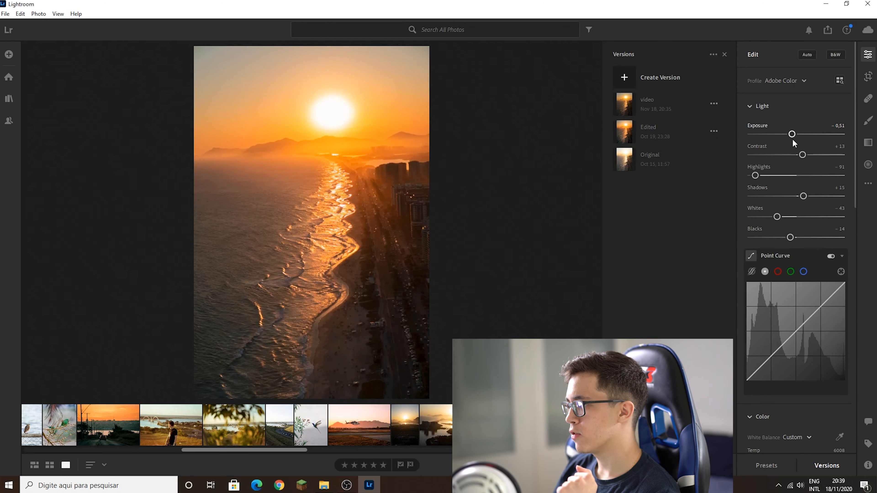
{"action": "scroll", "coordinate": [784, 154], "scroll_direction": "down", "scroll_amount": 5}
{"action": "scroll", "coordinate": [782, 215], "scroll_direction": "down", "scroll_amount": 5}
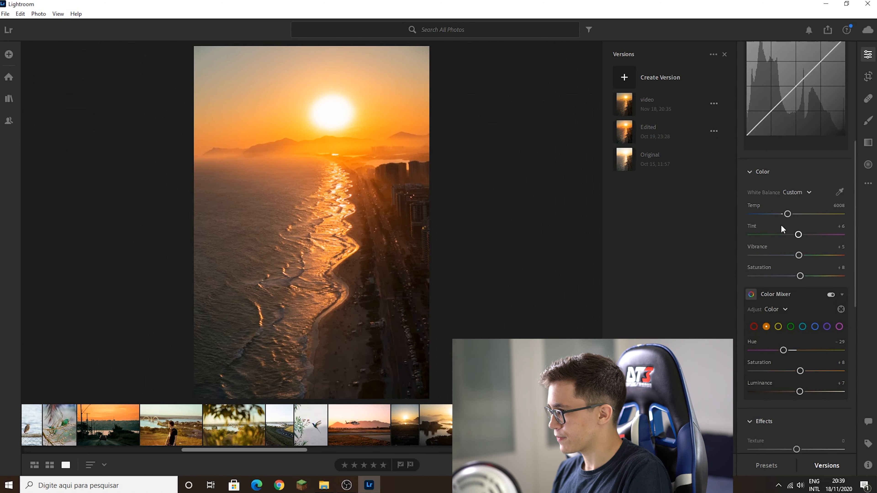
{"action": "left_click", "coordinate": [627, 128]}
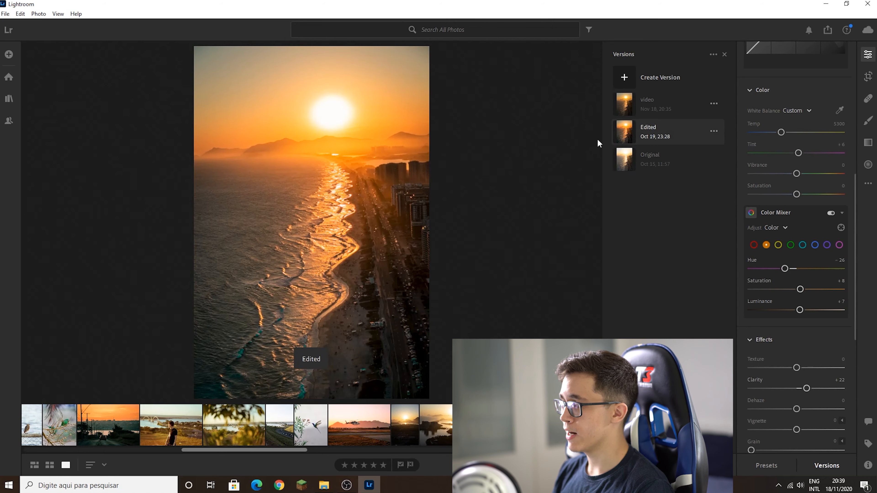
Step: Try the Texture effect at -100 and +100, inspect the waves and shoreline up close, and set Texture to +5
{"action": "scroll", "coordinate": [796, 280], "scroll_direction": "down", "scroll_amount": 2}
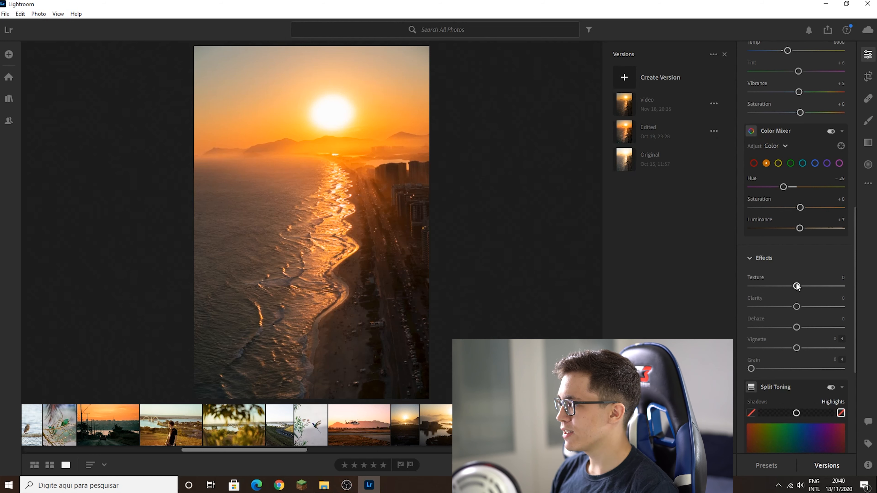
{"action": "left_click_drag", "start_coordinate": [797, 286], "coordinate": [736, 287]}
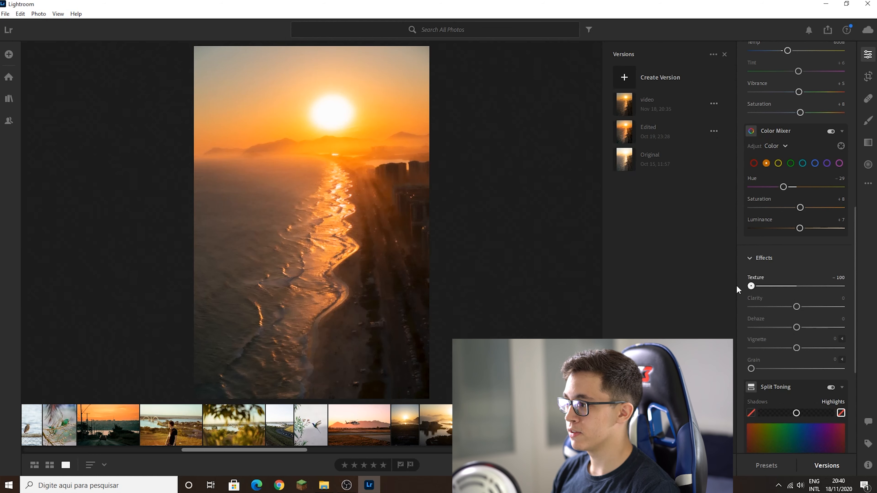
{"action": "left_click_drag", "start_coordinate": [808, 285], "coordinate": [856, 274]}
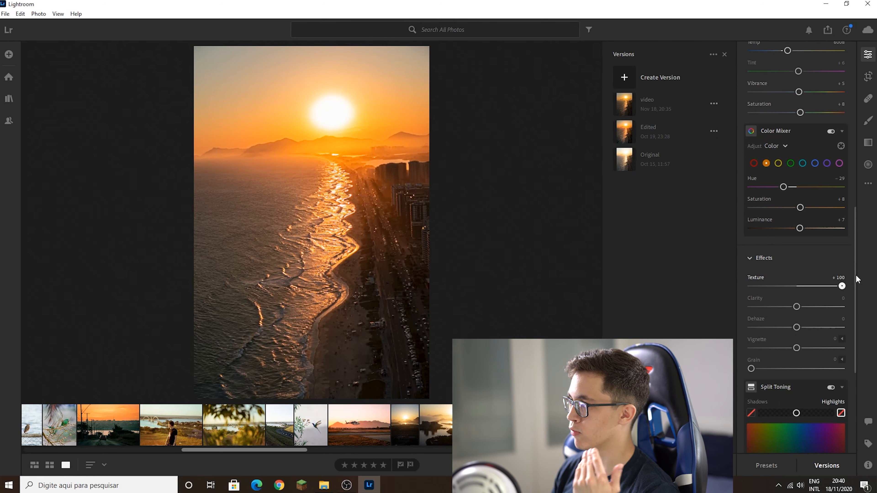
{"action": "left_click_drag", "start_coordinate": [856, 276], "coordinate": [511, 271]}
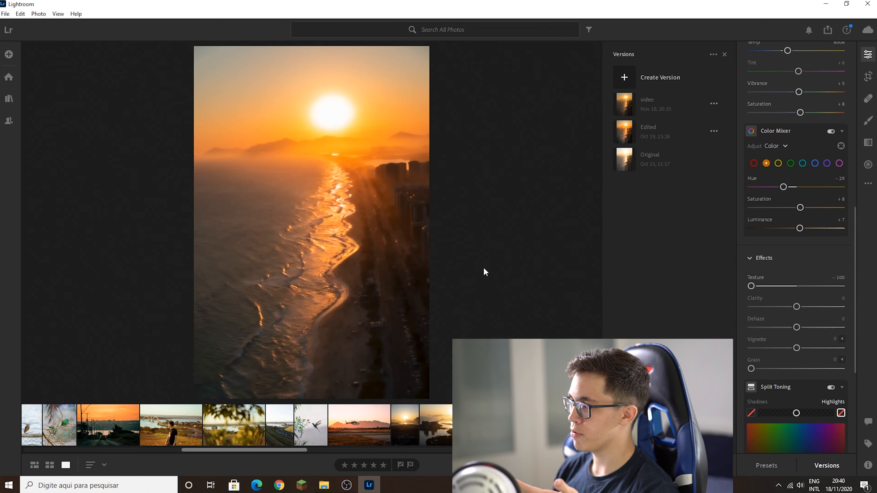
{"action": "left_click_drag", "start_coordinate": [327, 263], "coordinate": [434, 250]}
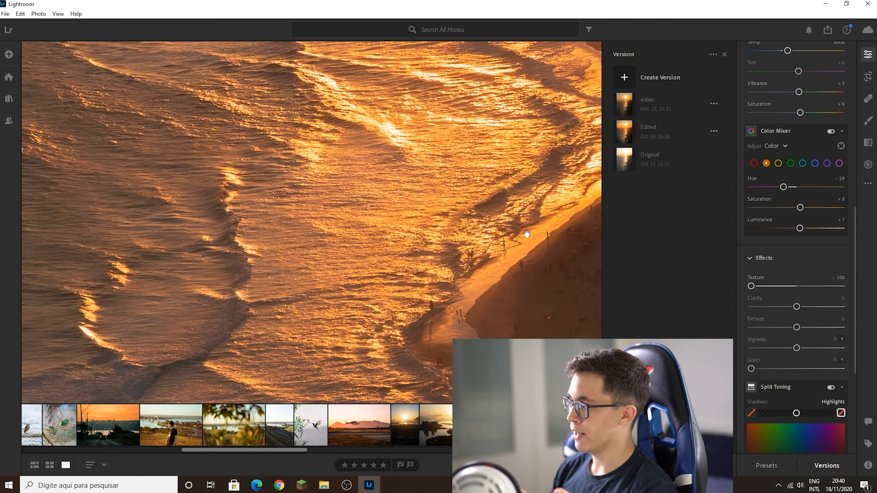
{"action": "left_click", "coordinate": [489, 280]}
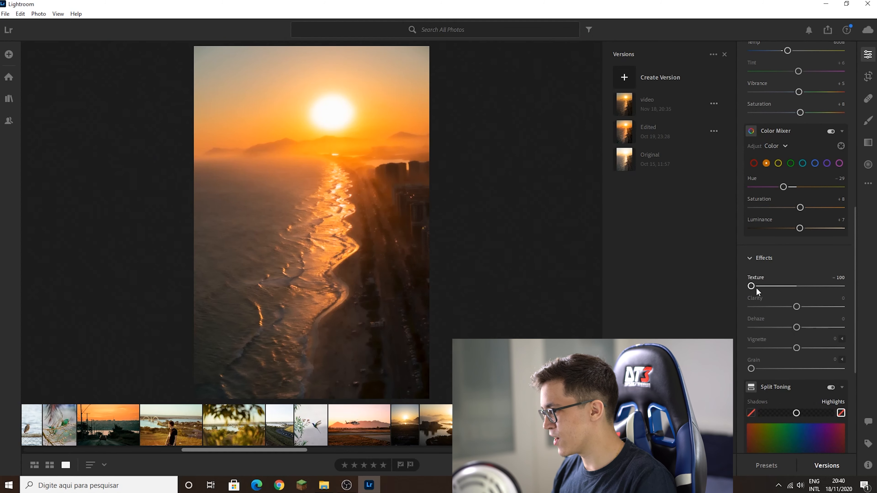
{"action": "left_click_drag", "start_coordinate": [790, 285], "coordinate": [800, 286]}
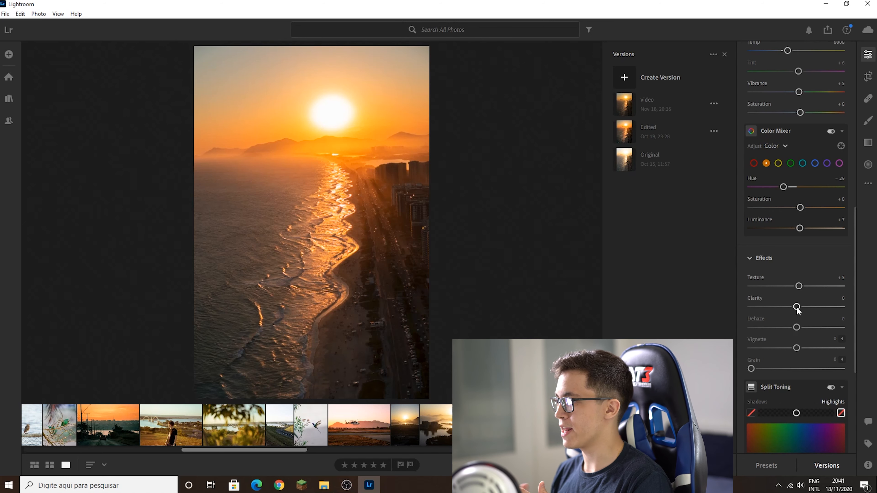
Step: Try the Clarity effect at +52 and set it to +38
{"action": "left_click_drag", "start_coordinate": [798, 309], "coordinate": [821, 304]}
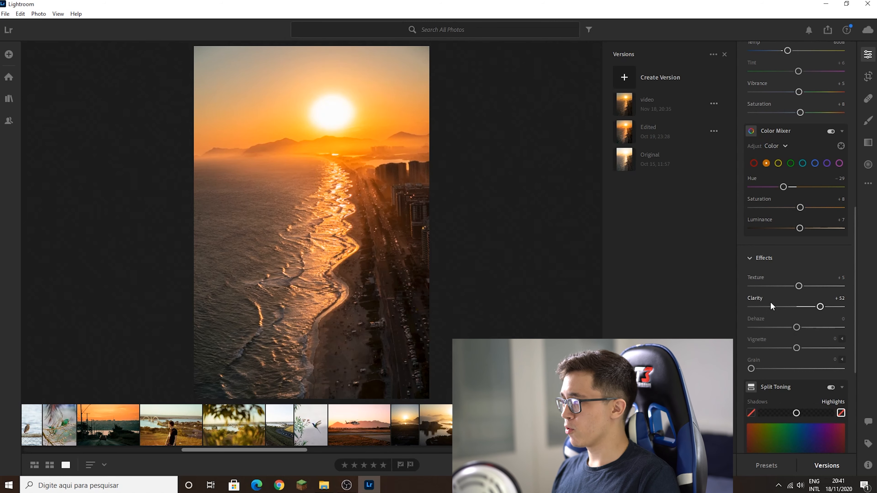
{"action": "mouse_move", "coordinate": [820, 307]}
{"action": "left_mouse_down"}
{"action": "mouse_move", "coordinate": [800, 308]}
{"action": "mouse_move", "coordinate": [860, 299]}
{"action": "mouse_move", "coordinate": [792, 307]}
{"action": "mouse_move", "coordinate": [815, 307]}
{"action": "left_mouse_up"}
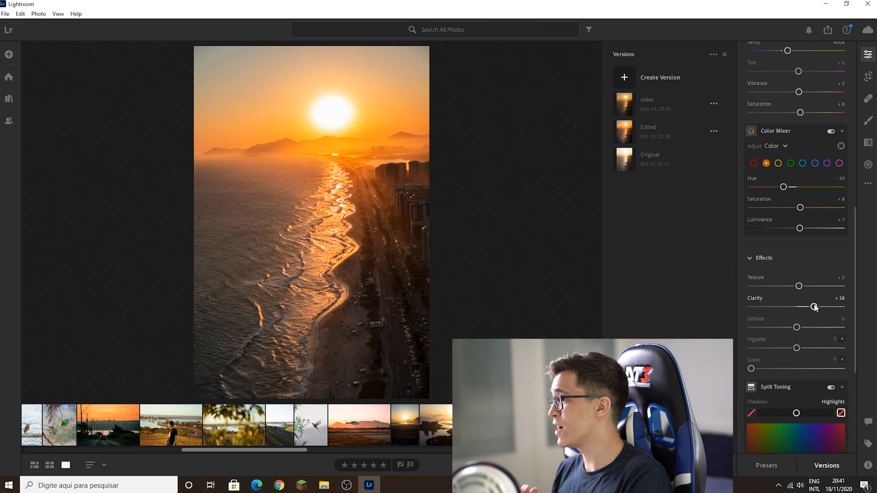
{"action": "scroll", "coordinate": [815, 307], "scroll_direction": "up", "scroll_amount": 2}
{"action": "scroll", "coordinate": [812, 308], "scroll_direction": "up", "scroll_amount": 4}
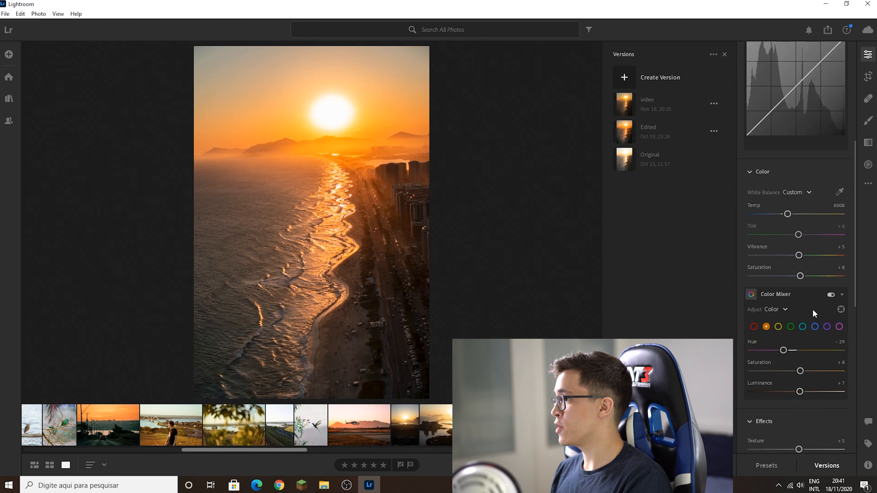
{"action": "scroll", "coordinate": [808, 311], "scroll_direction": "down", "scroll_amount": 2}
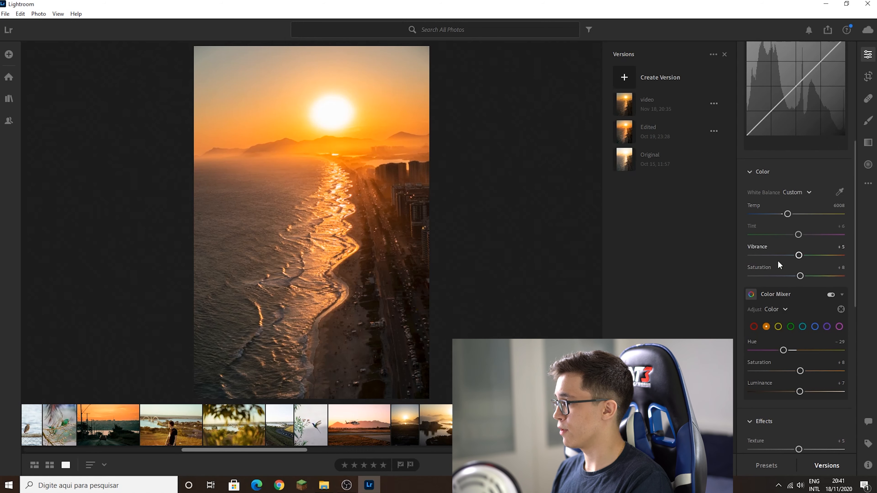
{"action": "scroll", "coordinate": [787, 276], "scroll_direction": "down", "scroll_amount": 4}
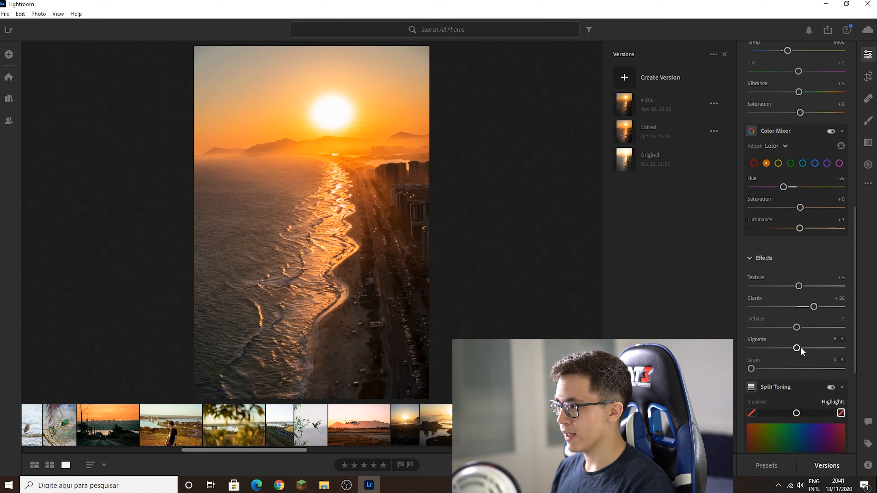
Step: Set the Dehaze effect to +6 and the Vignette to -4
{"action": "scroll", "coordinate": [796, 334], "scroll_direction": "down", "scroll_amount": 2}
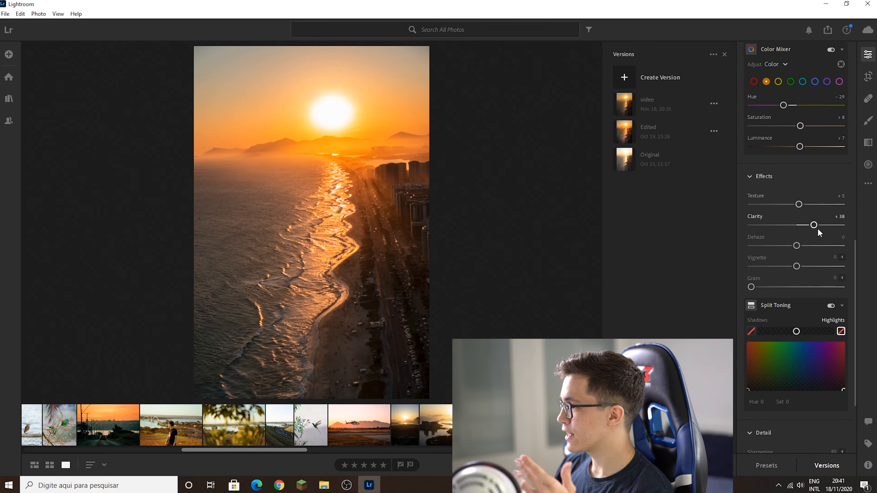
{"action": "mouse_move", "coordinate": [797, 246]}
{"action": "left_mouse_down"}
{"action": "mouse_move", "coordinate": [844, 242]}
{"action": "mouse_move", "coordinate": [761, 245]}
{"action": "mouse_move", "coordinate": [801, 252]}
{"action": "mouse_move", "coordinate": [750, 248]}
{"action": "mouse_move", "coordinate": [801, 247]}
{"action": "left_mouse_up"}
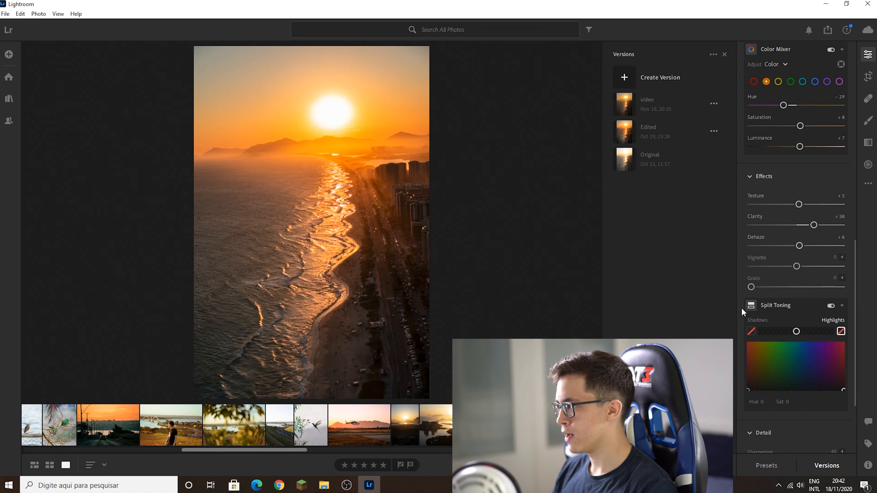
{"action": "mouse_move", "coordinate": [796, 268]}
{"action": "left_mouse_down"}
{"action": "mouse_move", "coordinate": [761, 270]}
{"action": "mouse_move", "coordinate": [846, 257]}
{"action": "mouse_move", "coordinate": [783, 263]}
{"action": "mouse_move", "coordinate": [802, 262]}
{"action": "mouse_move", "coordinate": [794, 264]}
{"action": "left_mouse_up"}
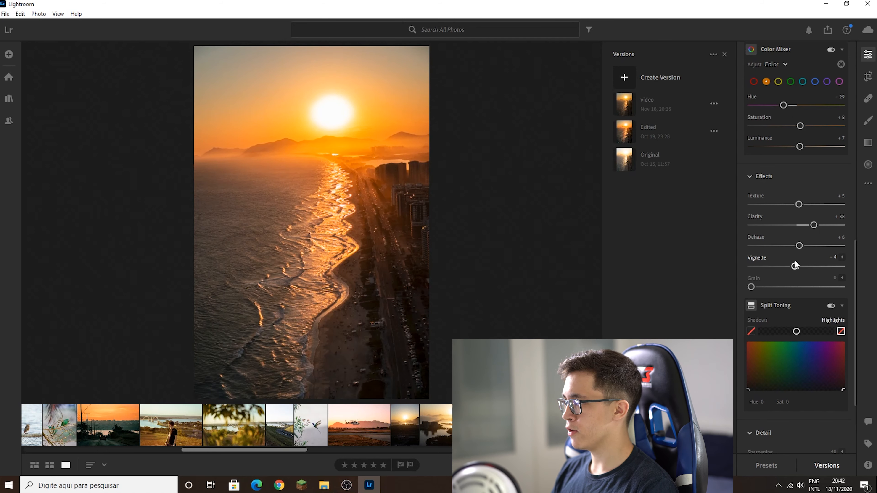
{"action": "mouse_move", "coordinate": [795, 266]}
{"action": "left_mouse_down"}
{"action": "mouse_move", "coordinate": [809, 265]}
{"action": "mouse_move", "coordinate": [795, 270]}
{"action": "left_mouse_up"}
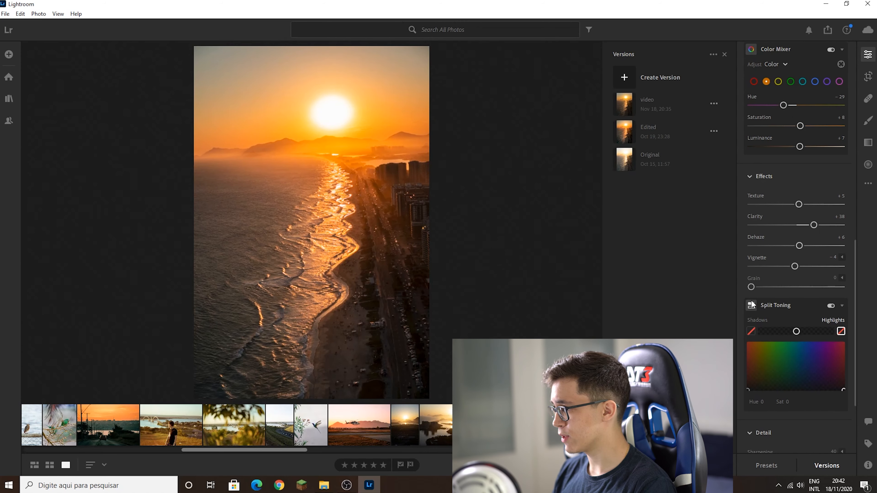
Step: Try out the Split Toning highlights and shadows markers, shift the balance toward the highlights, and undo the balance shift
{"action": "scroll", "coordinate": [746, 293], "scroll_direction": "down", "scroll_amount": 3}
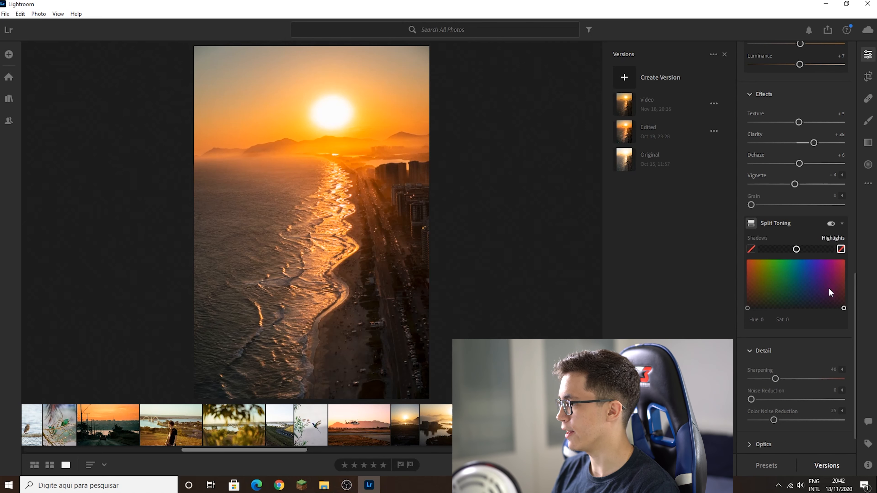
{"action": "mouse_move", "coordinate": [837, 306]}
{"action": "left_mouse_down"}
{"action": "mouse_move", "coordinate": [818, 292]}
{"action": "mouse_move", "coordinate": [841, 319]}
{"action": "left_mouse_up"}
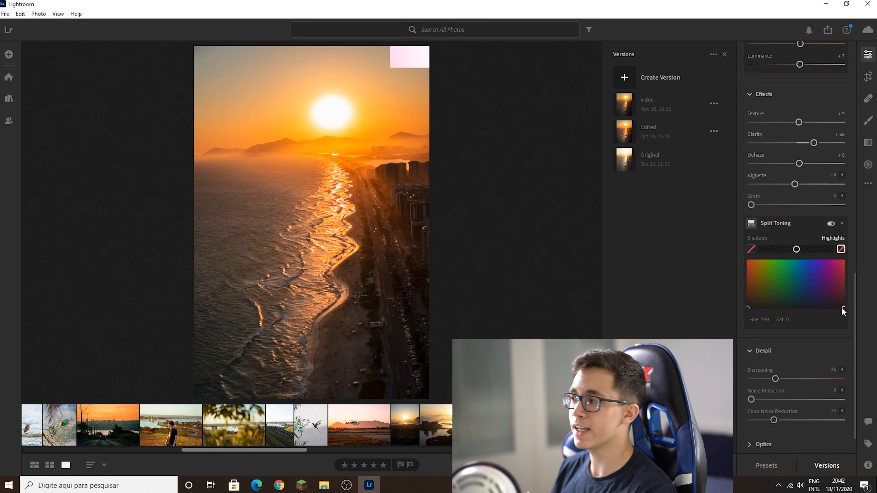
{"action": "left_click", "coordinate": [748, 306]}
{"action": "mouse_move", "coordinate": [749, 305]}
{"action": "left_mouse_down"}
{"action": "mouse_move", "coordinate": [773, 286]}
{"action": "mouse_move", "coordinate": [739, 300]}
{"action": "mouse_move", "coordinate": [785, 282]}
{"action": "mouse_move", "coordinate": [773, 279]}
{"action": "mouse_move", "coordinate": [738, 313]}
{"action": "mouse_move", "coordinate": [746, 306]}
{"action": "left_mouse_up"}
{"action": "left_click_drag", "start_coordinate": [797, 250], "coordinate": [816, 251]}
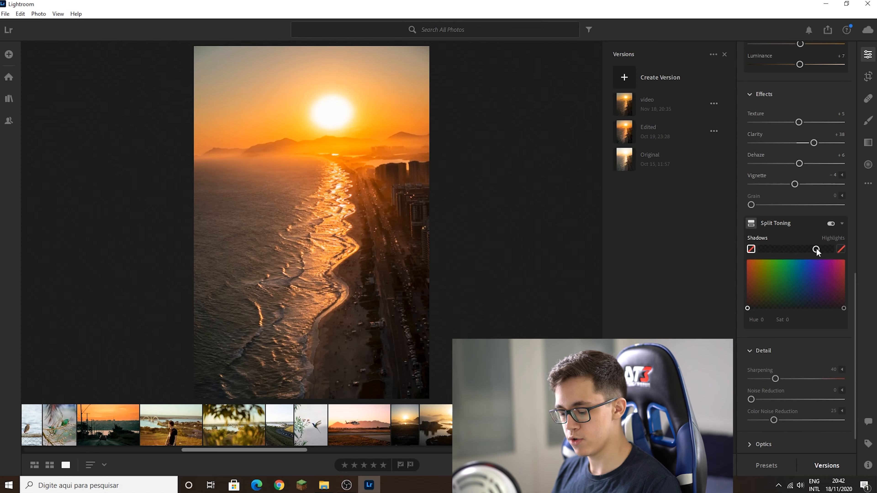
{"action": "key", "text": "ctrl+z"}
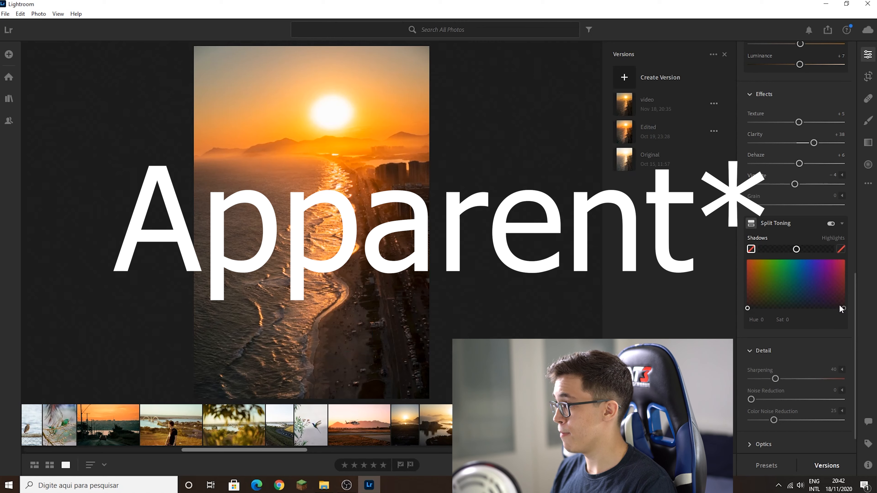
Step: Try Split Toning shadows at Hue 184, Sat 13 and Hue 42, Sat 8, and highlights at Hue 287, Sat 4, and clear the shadows tint
{"action": "left_click_drag", "start_coordinate": [841, 299], "coordinate": [798, 302]}
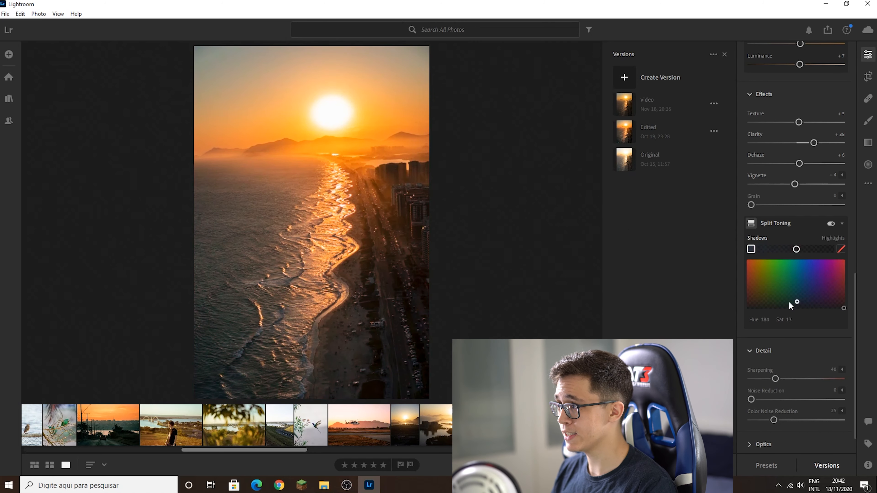
{"action": "left_click_drag", "start_coordinate": [741, 293], "coordinate": [761, 307]}
{"action": "left_click_drag", "start_coordinate": [761, 309], "coordinate": [758, 305]}
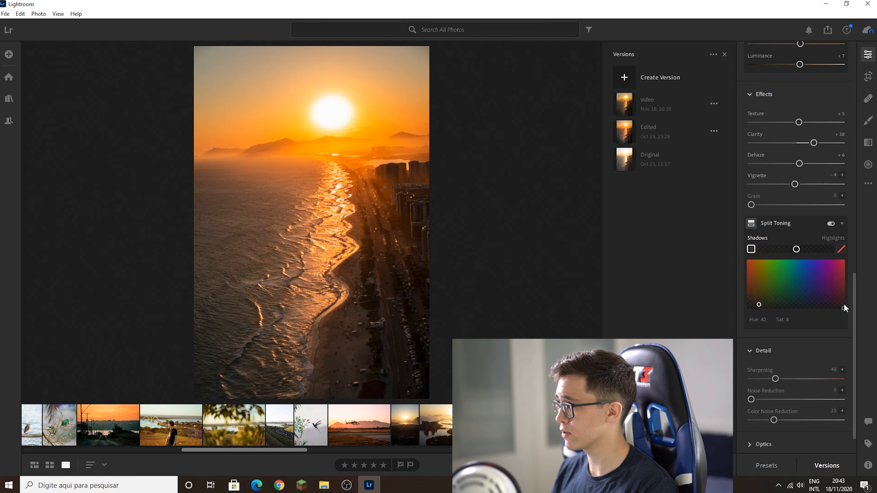
{"action": "left_click_drag", "start_coordinate": [843, 307], "coordinate": [824, 305]}
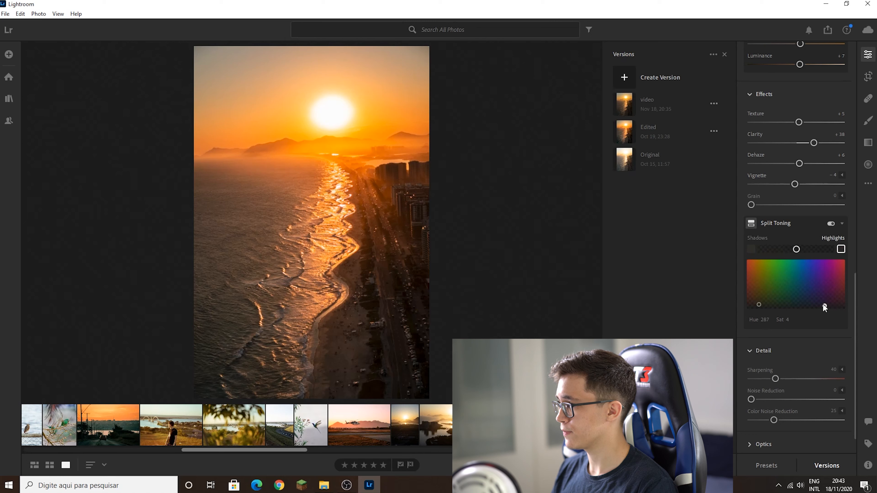
{"action": "left_click_drag", "start_coordinate": [757, 304], "coordinate": [742, 313]}
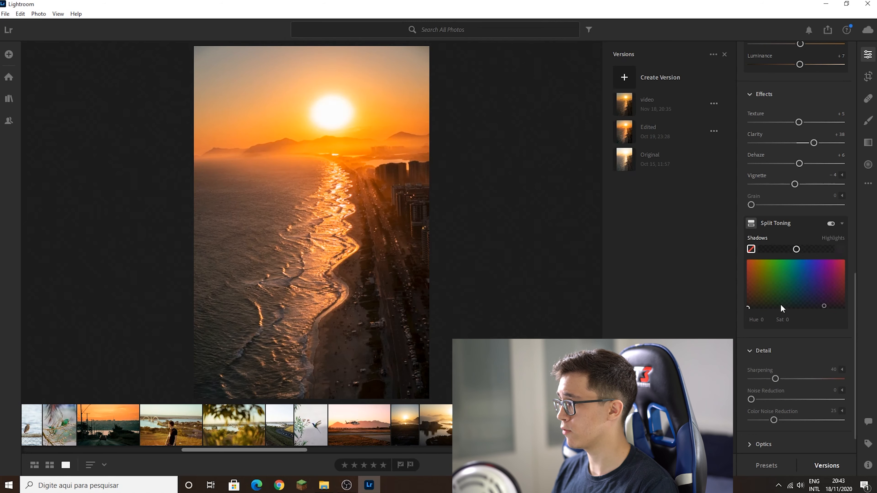
Step: Try Split Toning highlights at Hue 51, Sat 24 with shadows at Hue 56, Sat 15, and reset the shadows tint to 0
{"action": "left_click_drag", "start_coordinate": [823, 306], "coordinate": [764, 293]}
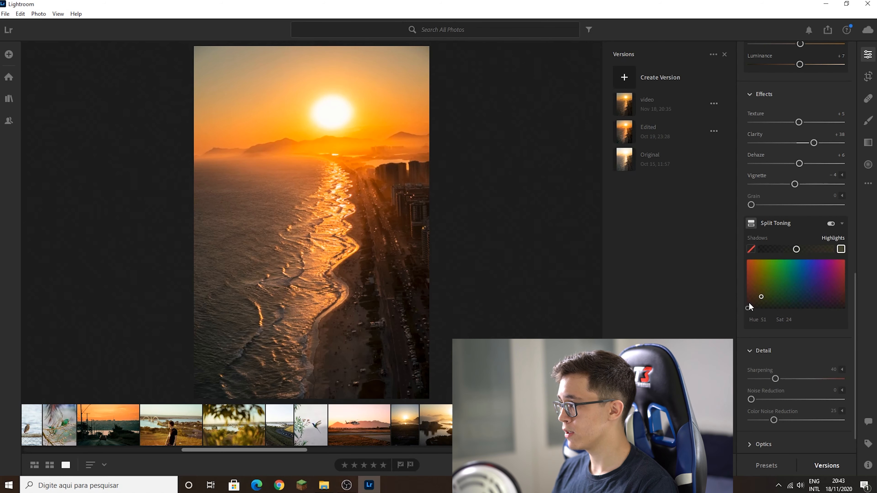
{"action": "left_click_drag", "start_coordinate": [748, 306], "coordinate": [756, 299]}
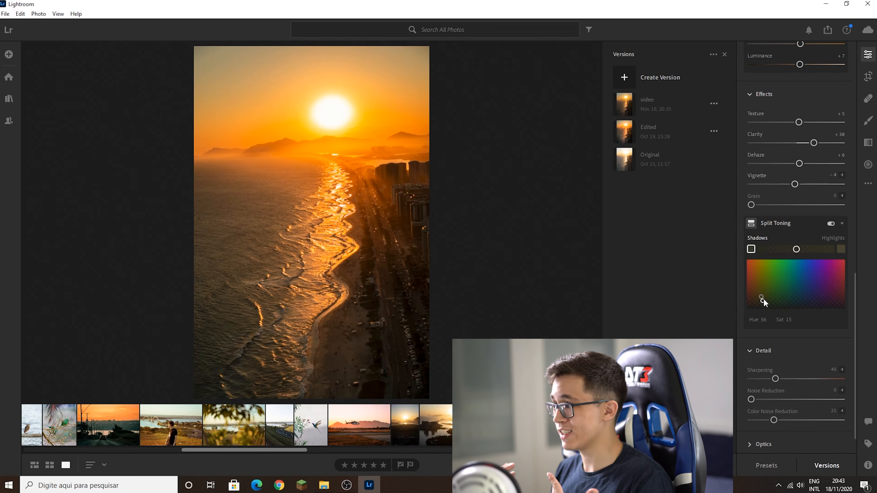
{"action": "left_click_drag", "start_coordinate": [763, 302], "coordinate": [760, 308]}
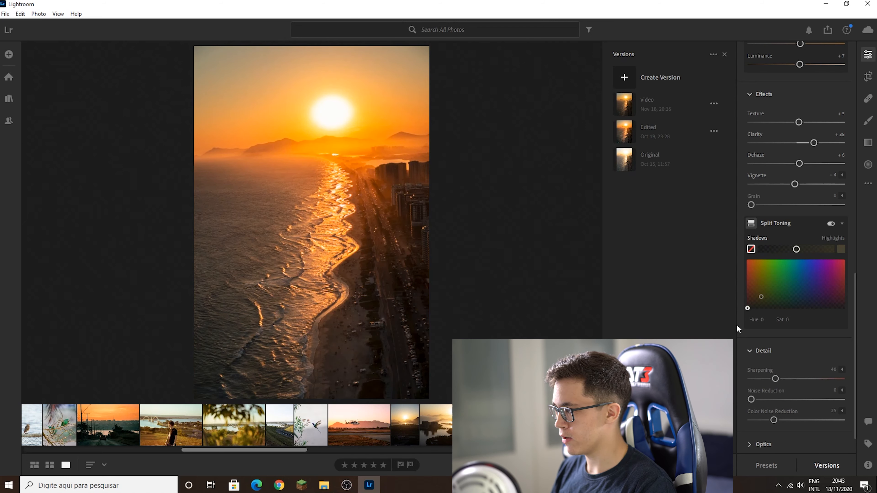
Step: Set Split Toning highlights to Hue 28, Sat 20 and shadows to Hue 37, Sat 3, with the balance slightly toward the highlights
{"action": "left_click", "coordinate": [761, 298]}
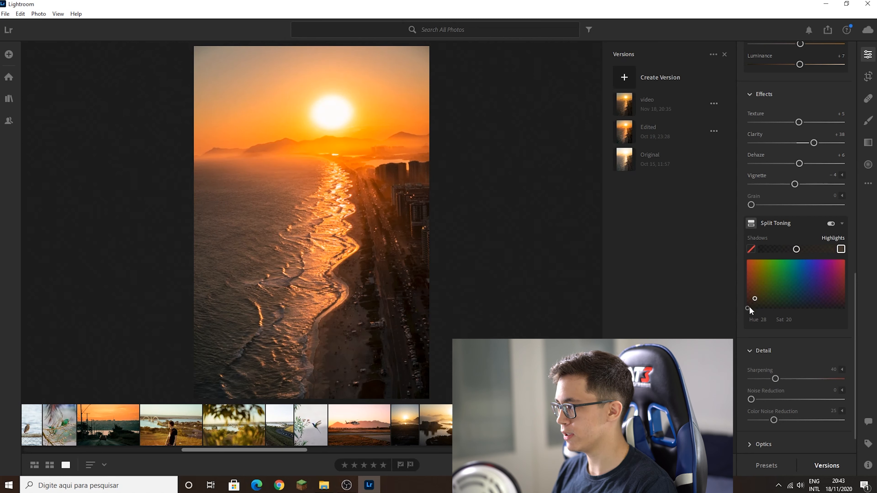
{"action": "left_click_drag", "start_coordinate": [751, 306], "coordinate": [760, 309]}
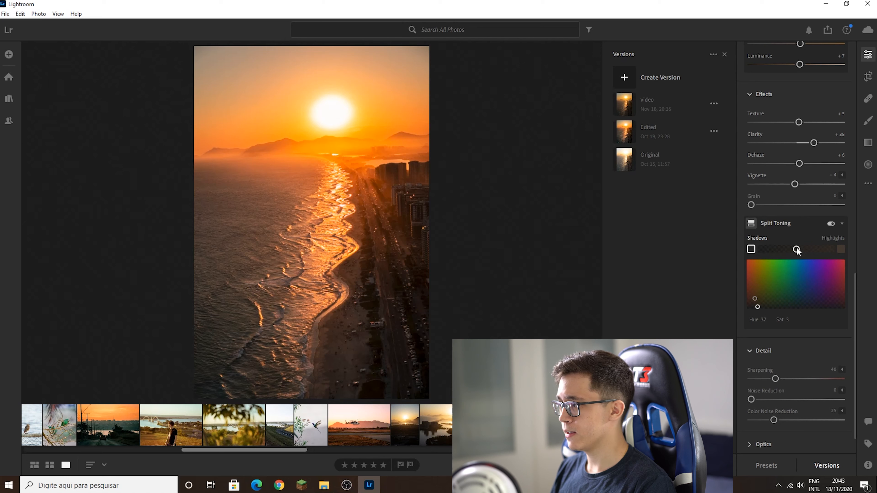
{"action": "left_click_drag", "start_coordinate": [742, 251], "coordinate": [825, 244]}
{"action": "mouse_move", "coordinate": [721, 256]}
{"action": "left_mouse_down"}
{"action": "mouse_move", "coordinate": [832, 246]}
{"action": "mouse_move", "coordinate": [714, 252]}
{"action": "left_mouse_up"}
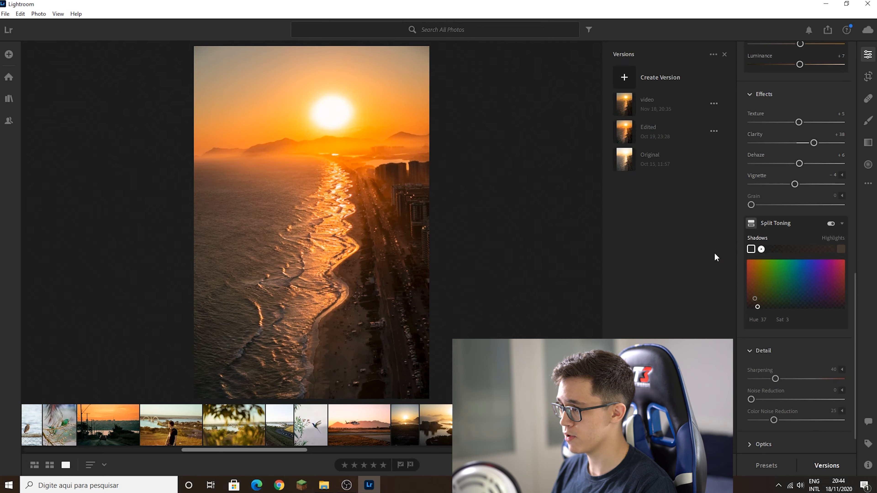
{"action": "mouse_move", "coordinate": [799, 250]}
{"action": "left_mouse_down"}
{"action": "mouse_move", "coordinate": [790, 252]}
{"action": "mouse_move", "coordinate": [804, 251]}
{"action": "left_mouse_up"}
Step: Set the Sharpening to 45 and open the Optics settings
{"action": "scroll", "coordinate": [763, 261], "scroll_direction": "down", "scroll_amount": 1}
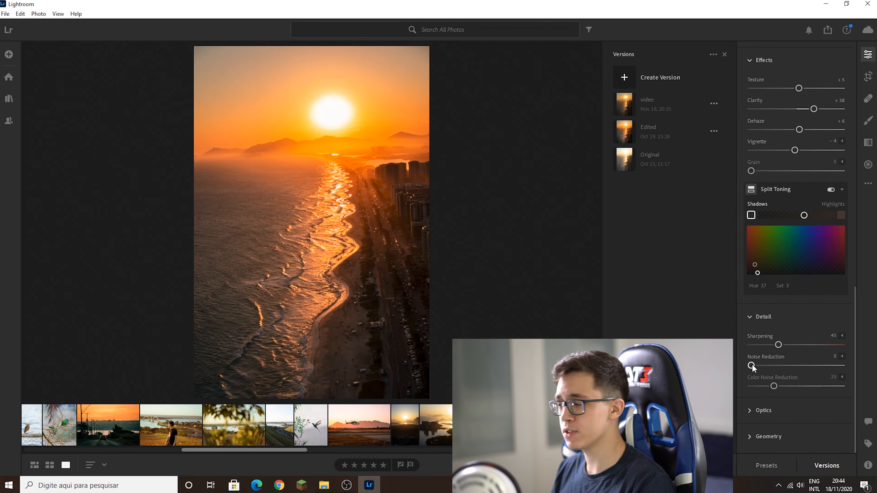
{"action": "left_click", "coordinate": [752, 413]}
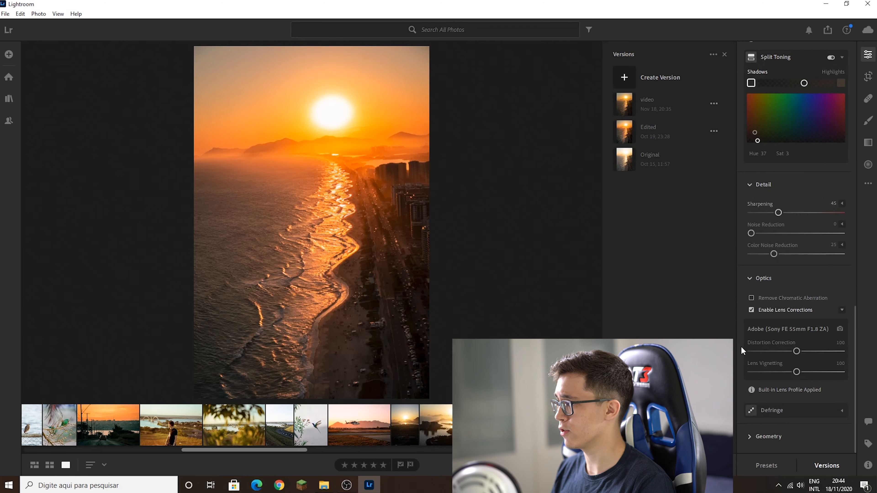
Step: Try the lens profile's Distortion Correction at 195 and 77 and its Lens Vignetting at 157, and undo these changes
{"action": "left_click_drag", "start_coordinate": [797, 351], "coordinate": [797, 352]}
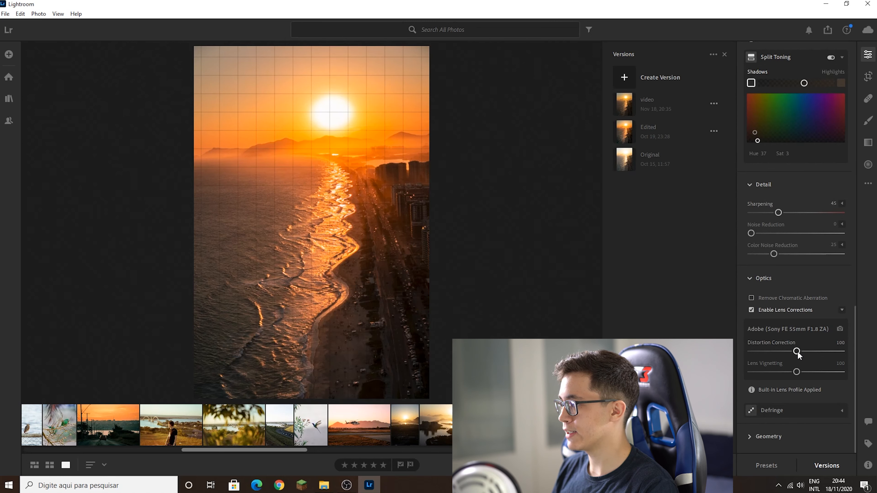
{"action": "left_click_drag", "start_coordinate": [797, 352], "coordinate": [763, 354]}
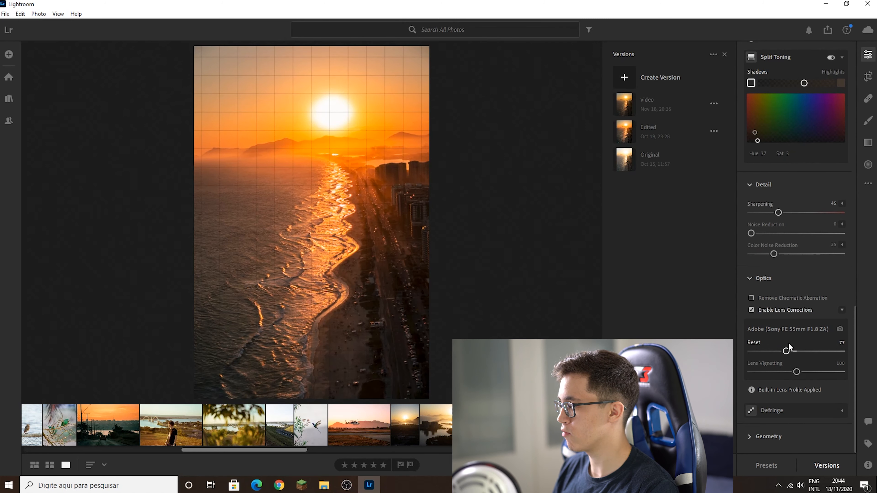
{"action": "key", "text": "ctrl+z"}
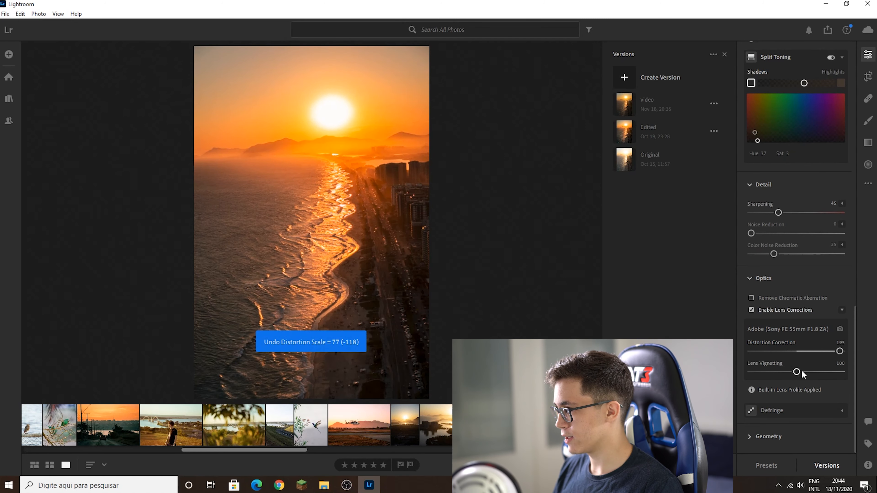
{"action": "key", "text": "ctrl+z"}
{"action": "left_click_drag", "start_coordinate": [797, 372], "coordinate": [837, 371]}
{"action": "left_click_drag", "start_coordinate": [768, 372], "coordinate": [800, 371]}
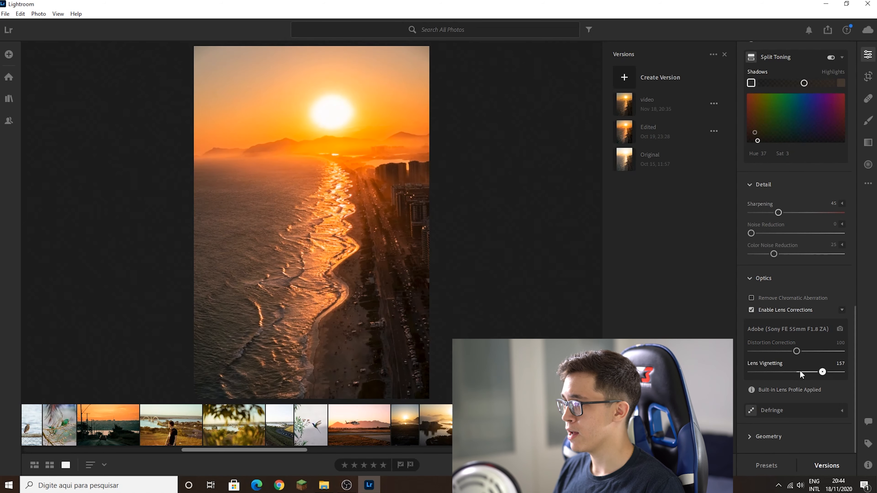
{"action": "key", "text": "ctrl+z"}
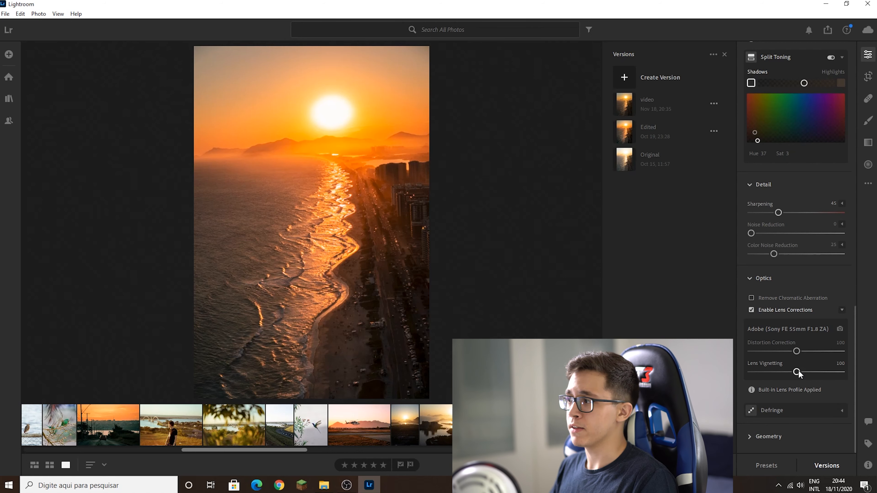
Step: Open the Geometry settings and strongly increase the Distortion so the photo's edges bow inward
{"action": "scroll", "coordinate": [799, 370], "scroll_direction": "up", "scroll_amount": 6}
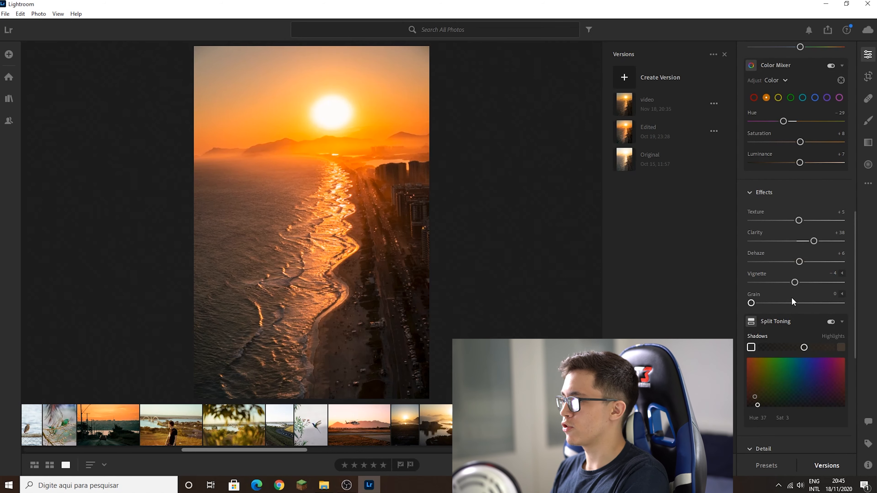
{"action": "scroll", "coordinate": [791, 296], "scroll_direction": "down", "scroll_amount": 6}
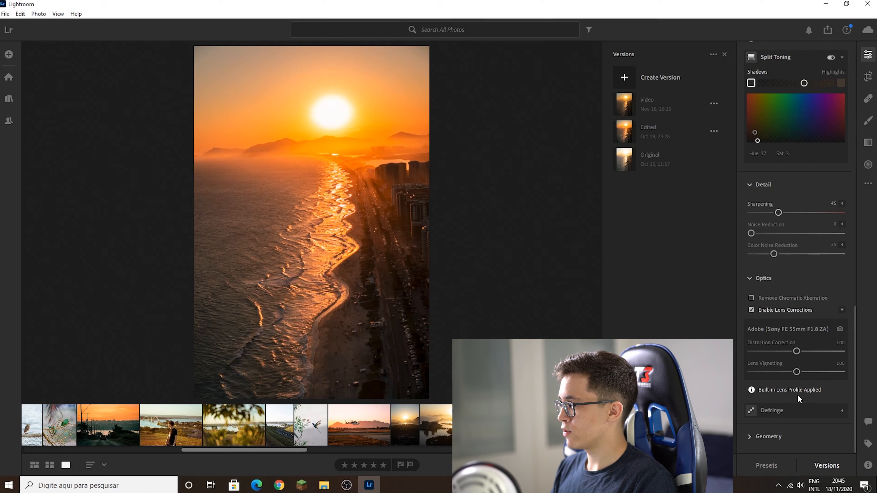
{"action": "left_click", "coordinate": [754, 441]}
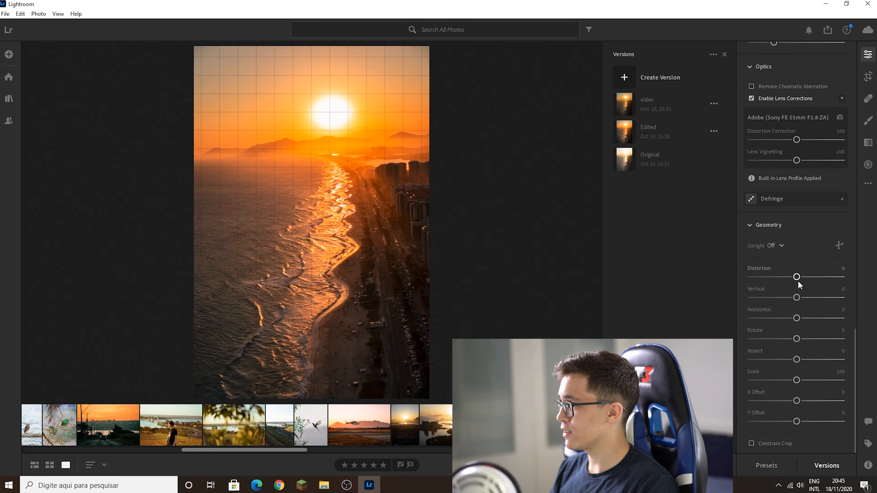
{"action": "left_click_drag", "start_coordinate": [799, 282], "coordinate": [821, 277]}
Step: Try cropping the distorted photo inward on all four sides to cut off the white borders along its bowed edges
{"action": "left_click", "coordinate": [868, 83]}
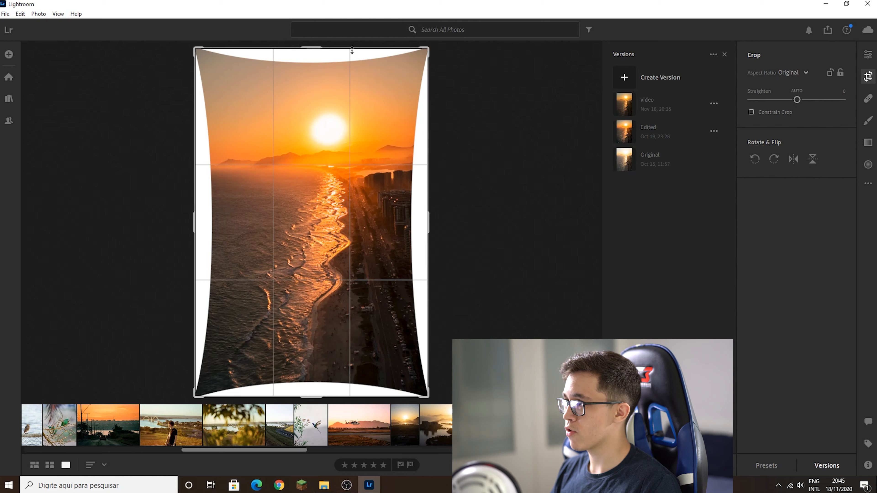
{"action": "left_click_drag", "start_coordinate": [306, 46], "coordinate": [309, 64]}
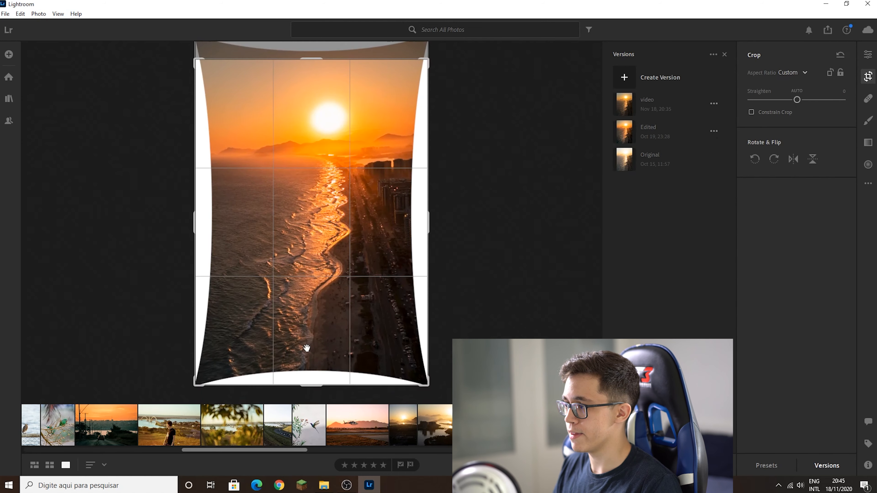
{"action": "left_click_drag", "start_coordinate": [304, 393], "coordinate": [305, 373]}
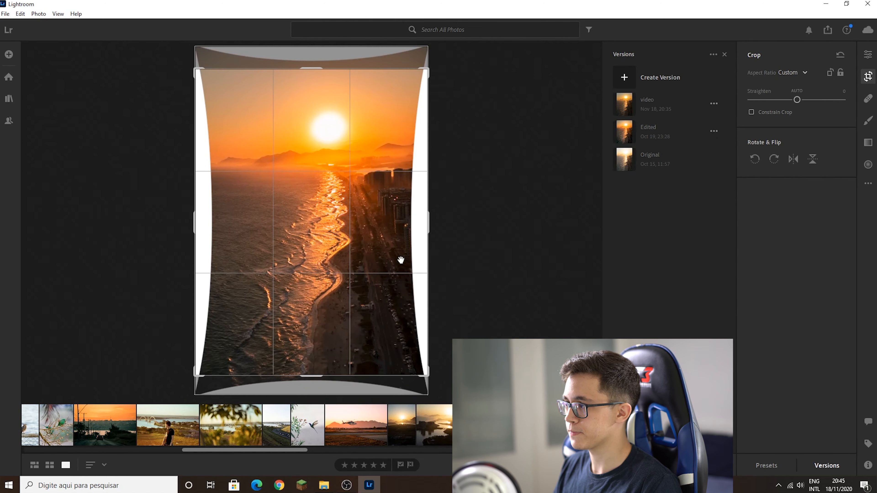
{"action": "left_click_drag", "start_coordinate": [434, 224], "coordinate": [417, 224]}
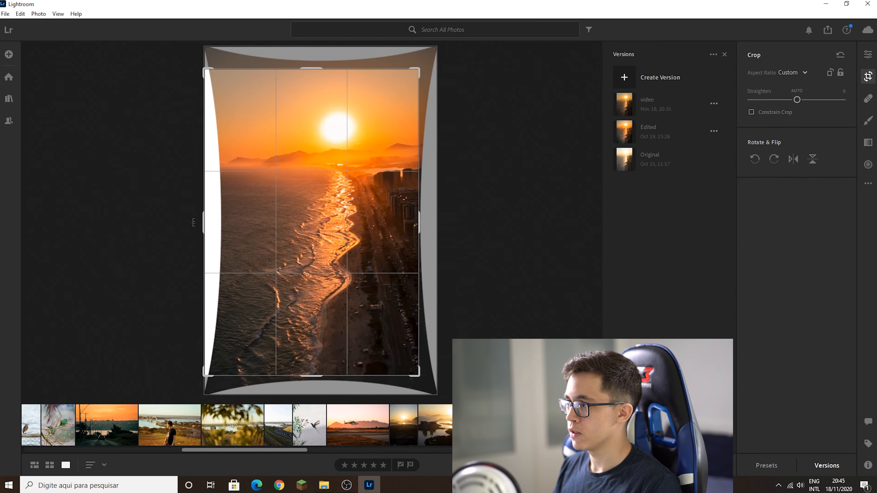
{"action": "left_click_drag", "start_coordinate": [206, 217], "coordinate": [214, 222]}
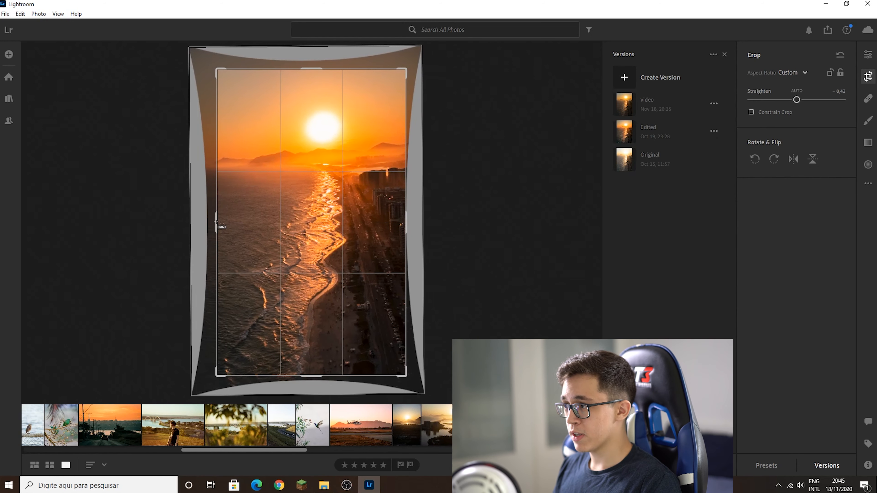
Step: Undo the crop adjustments and the Geometry Distortion, and preview the saved Edited version for comparison
{"action": "key", "text": "ctrl+z"}
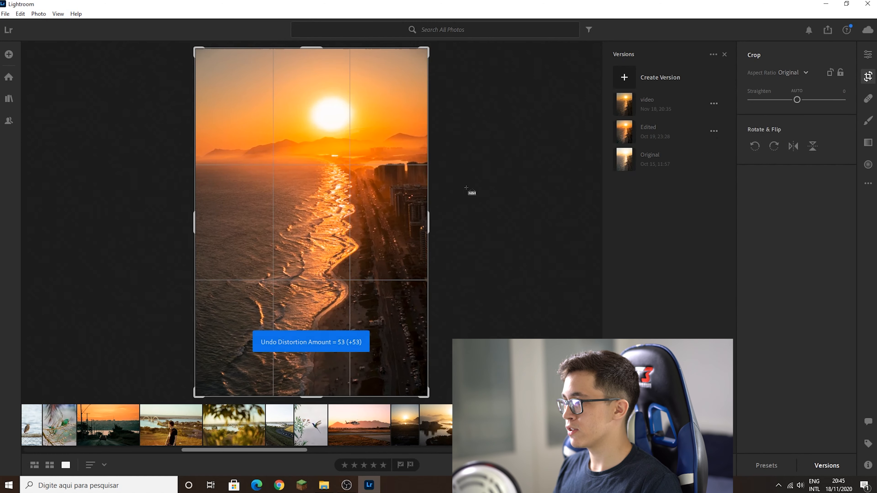
{"action": "key", "text": "ctrl+z"}
{"action": "key", "text": "ctrl+z"}
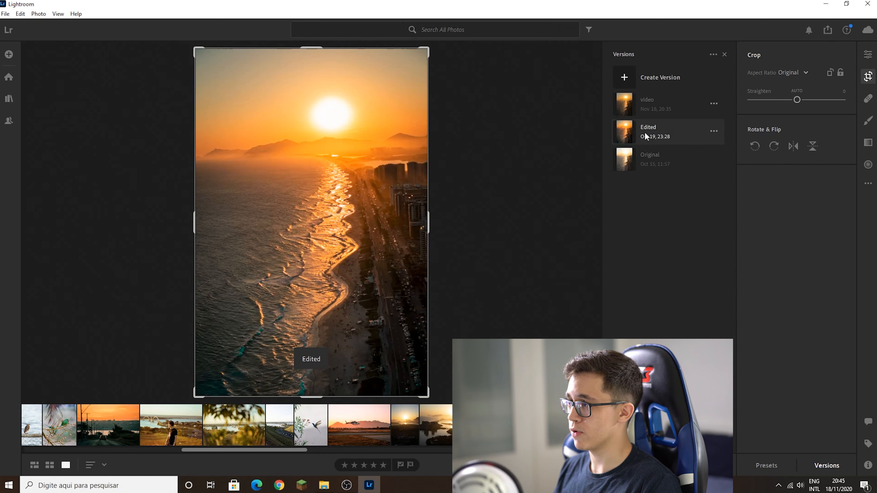
{"action": "left_click", "coordinate": [631, 131]}
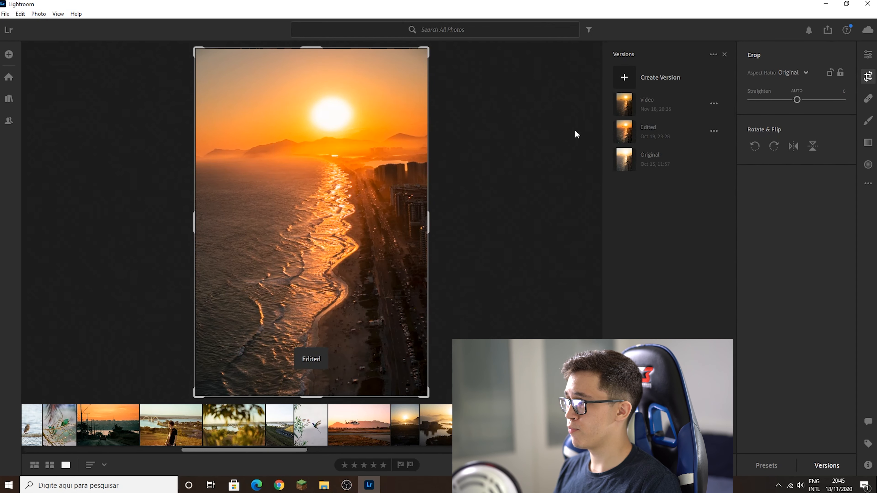